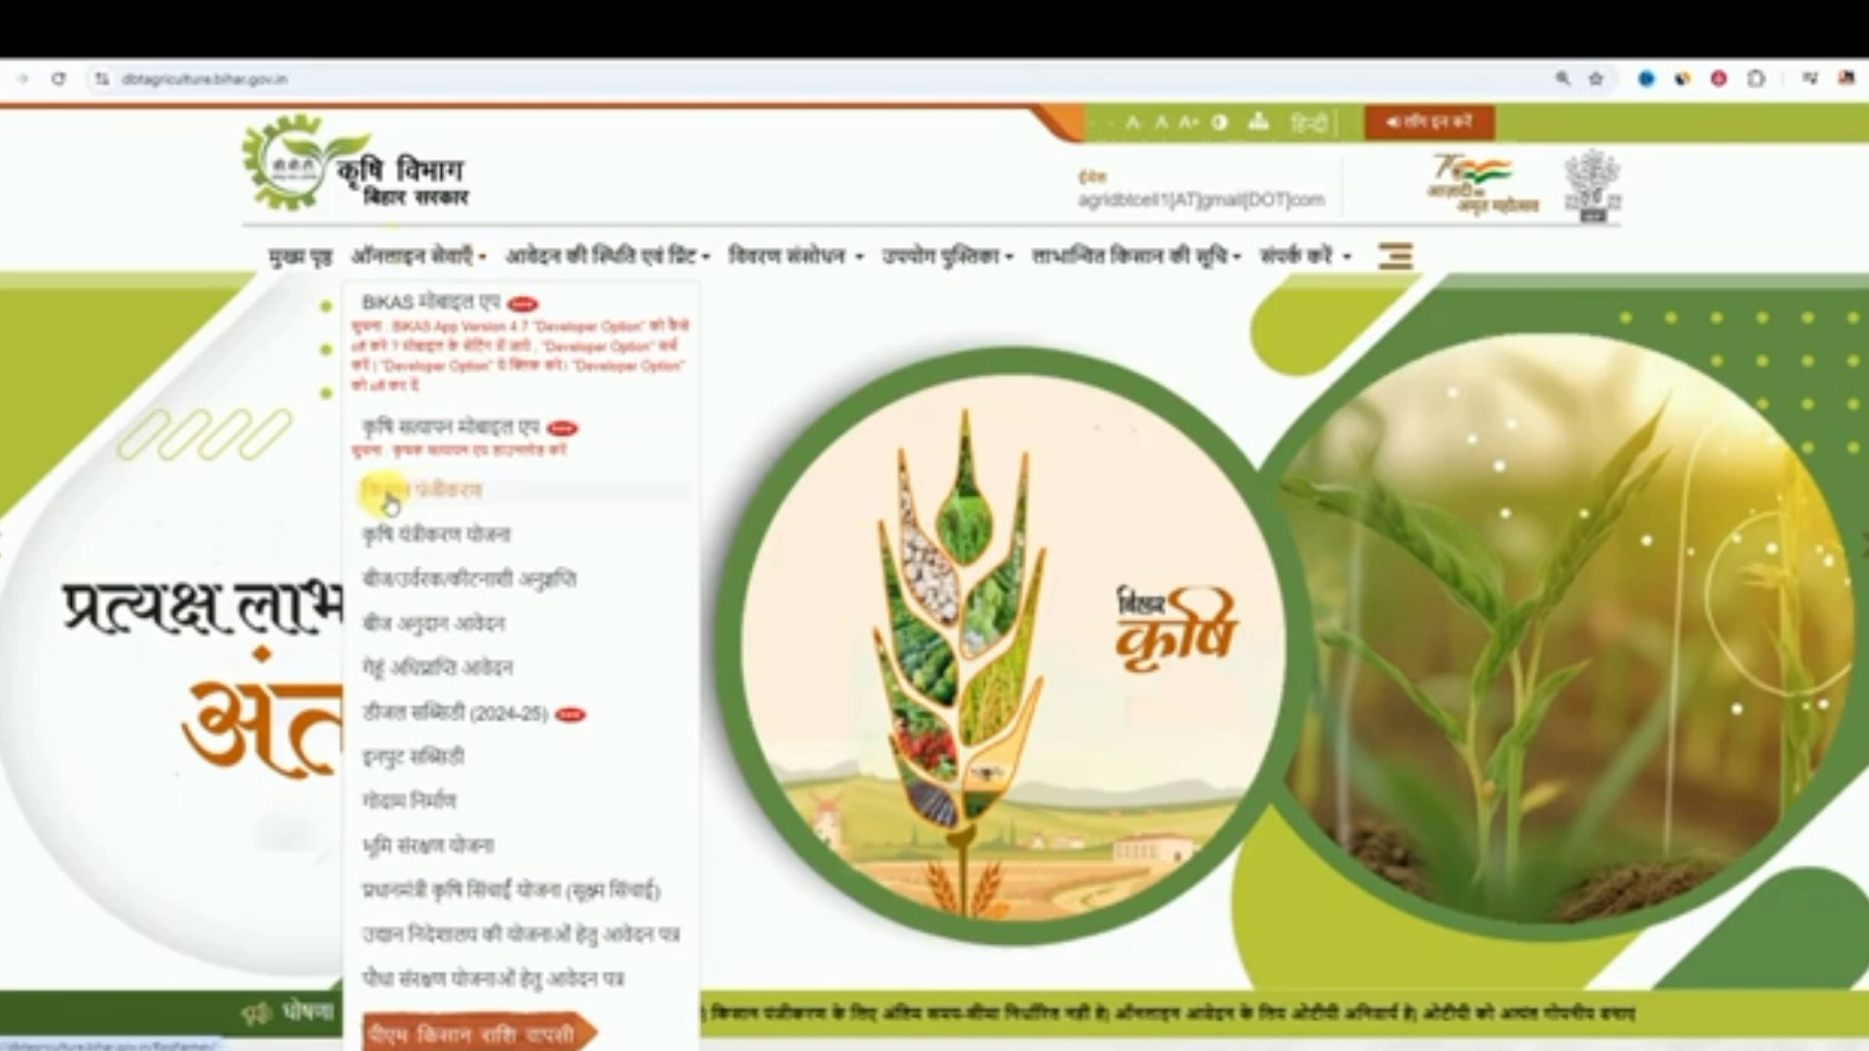
Step: View the किसान पंजीकरण page of the agriculture department portal and return to the फसल सहायता योजना application form
left_click(419, 492)
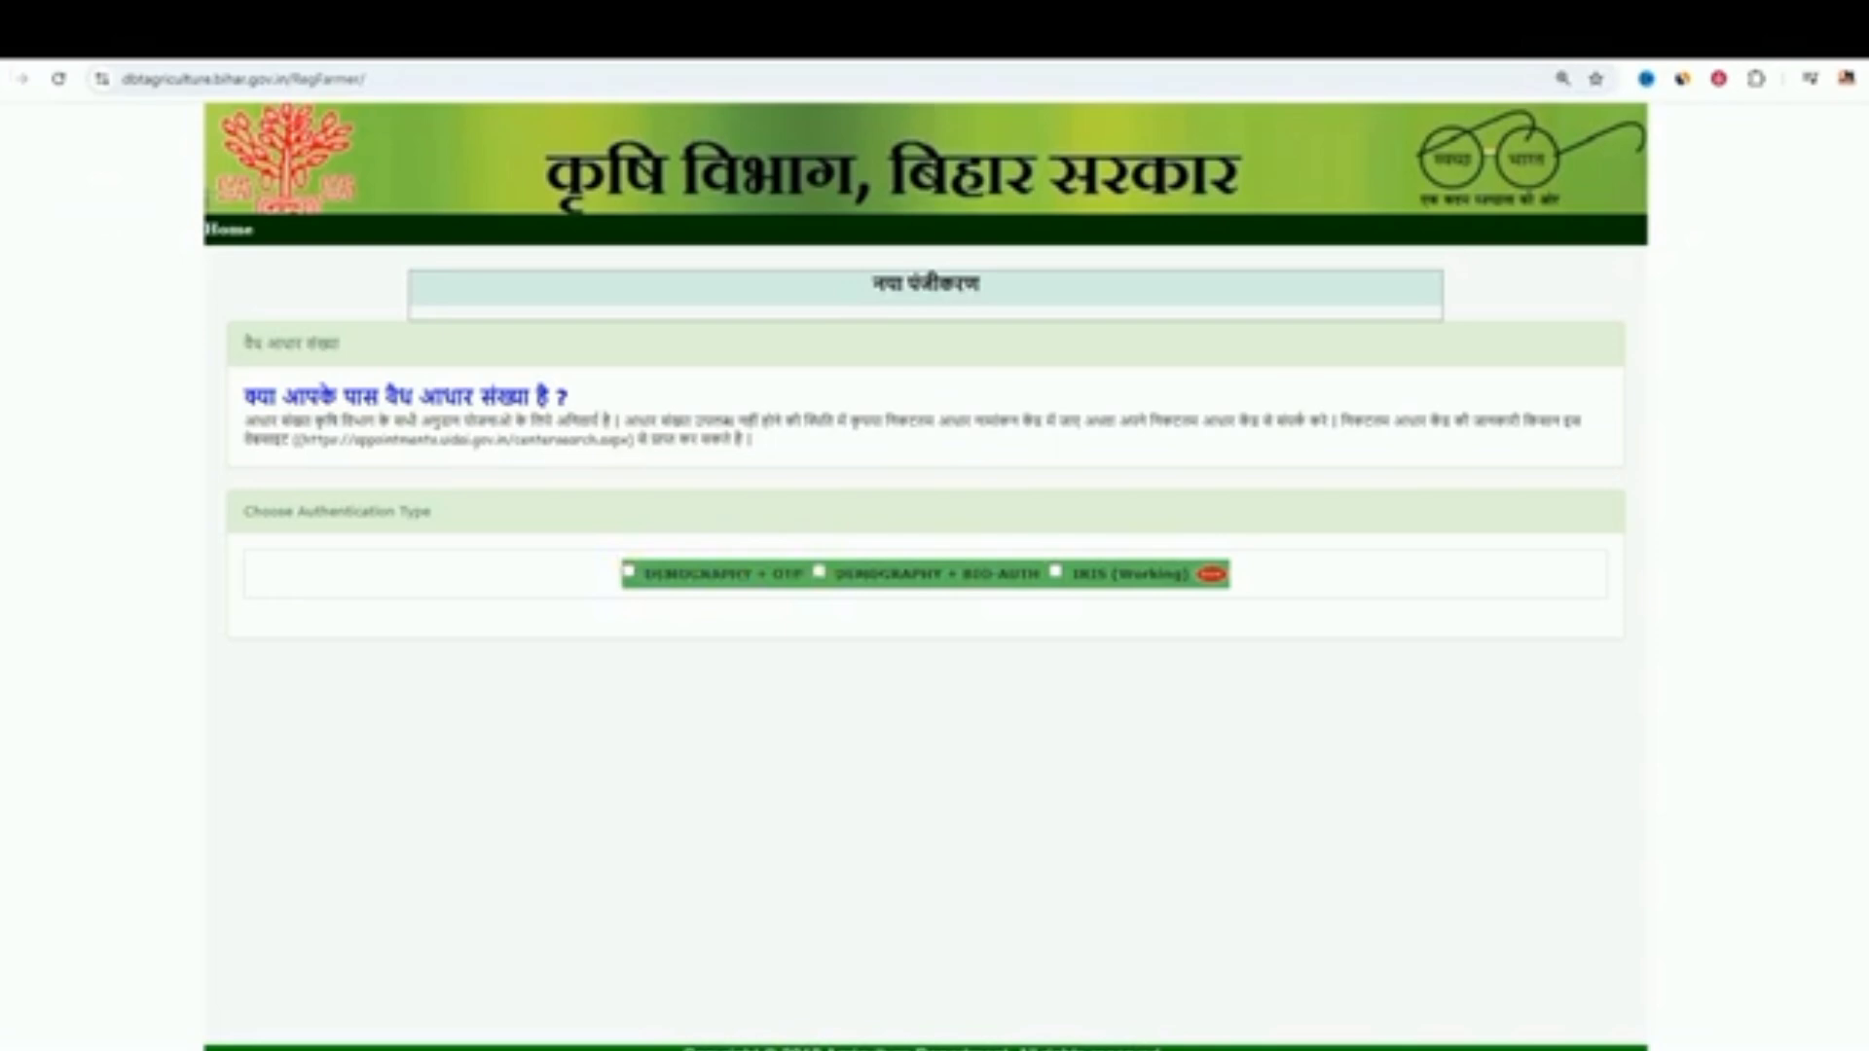
left_click(22, 78)
left_click(21, 77)
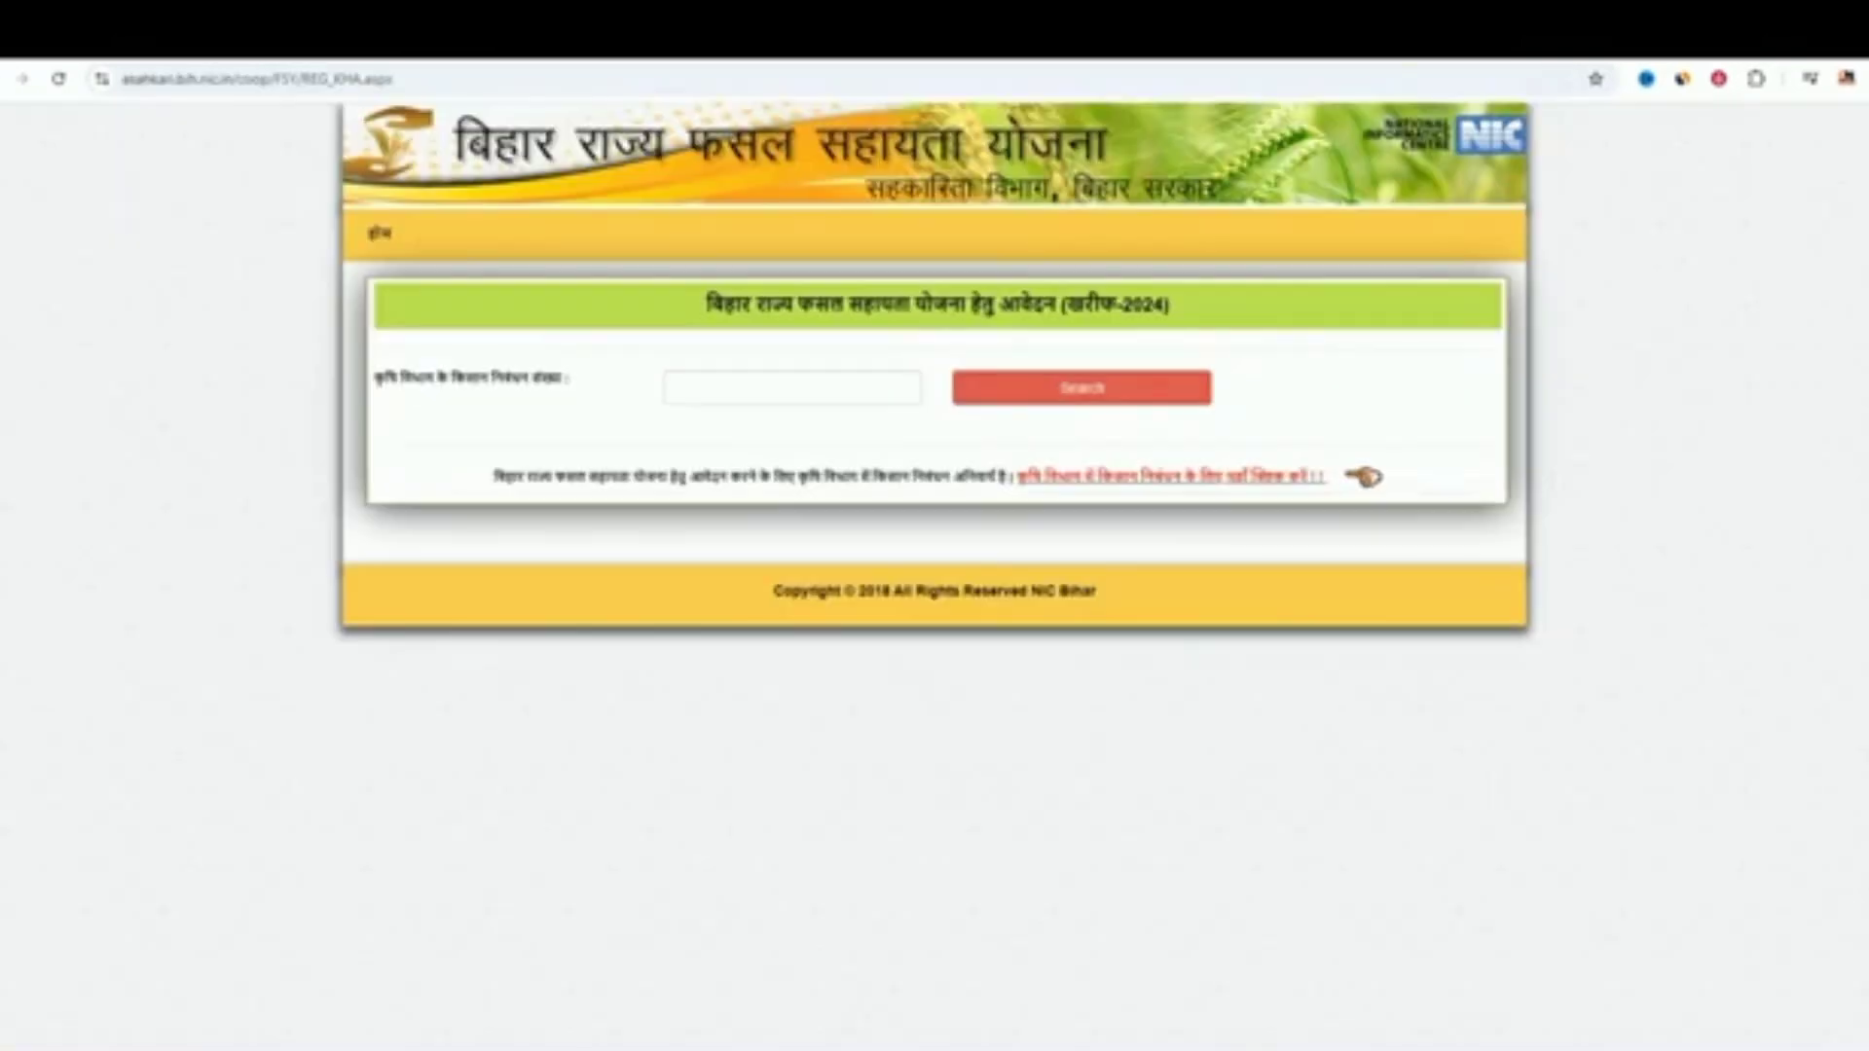
Step: Look up the farmer by the agriculture department registration number and set the ward to Ward - 02
left_click(737, 401)
left_click(1121, 399)
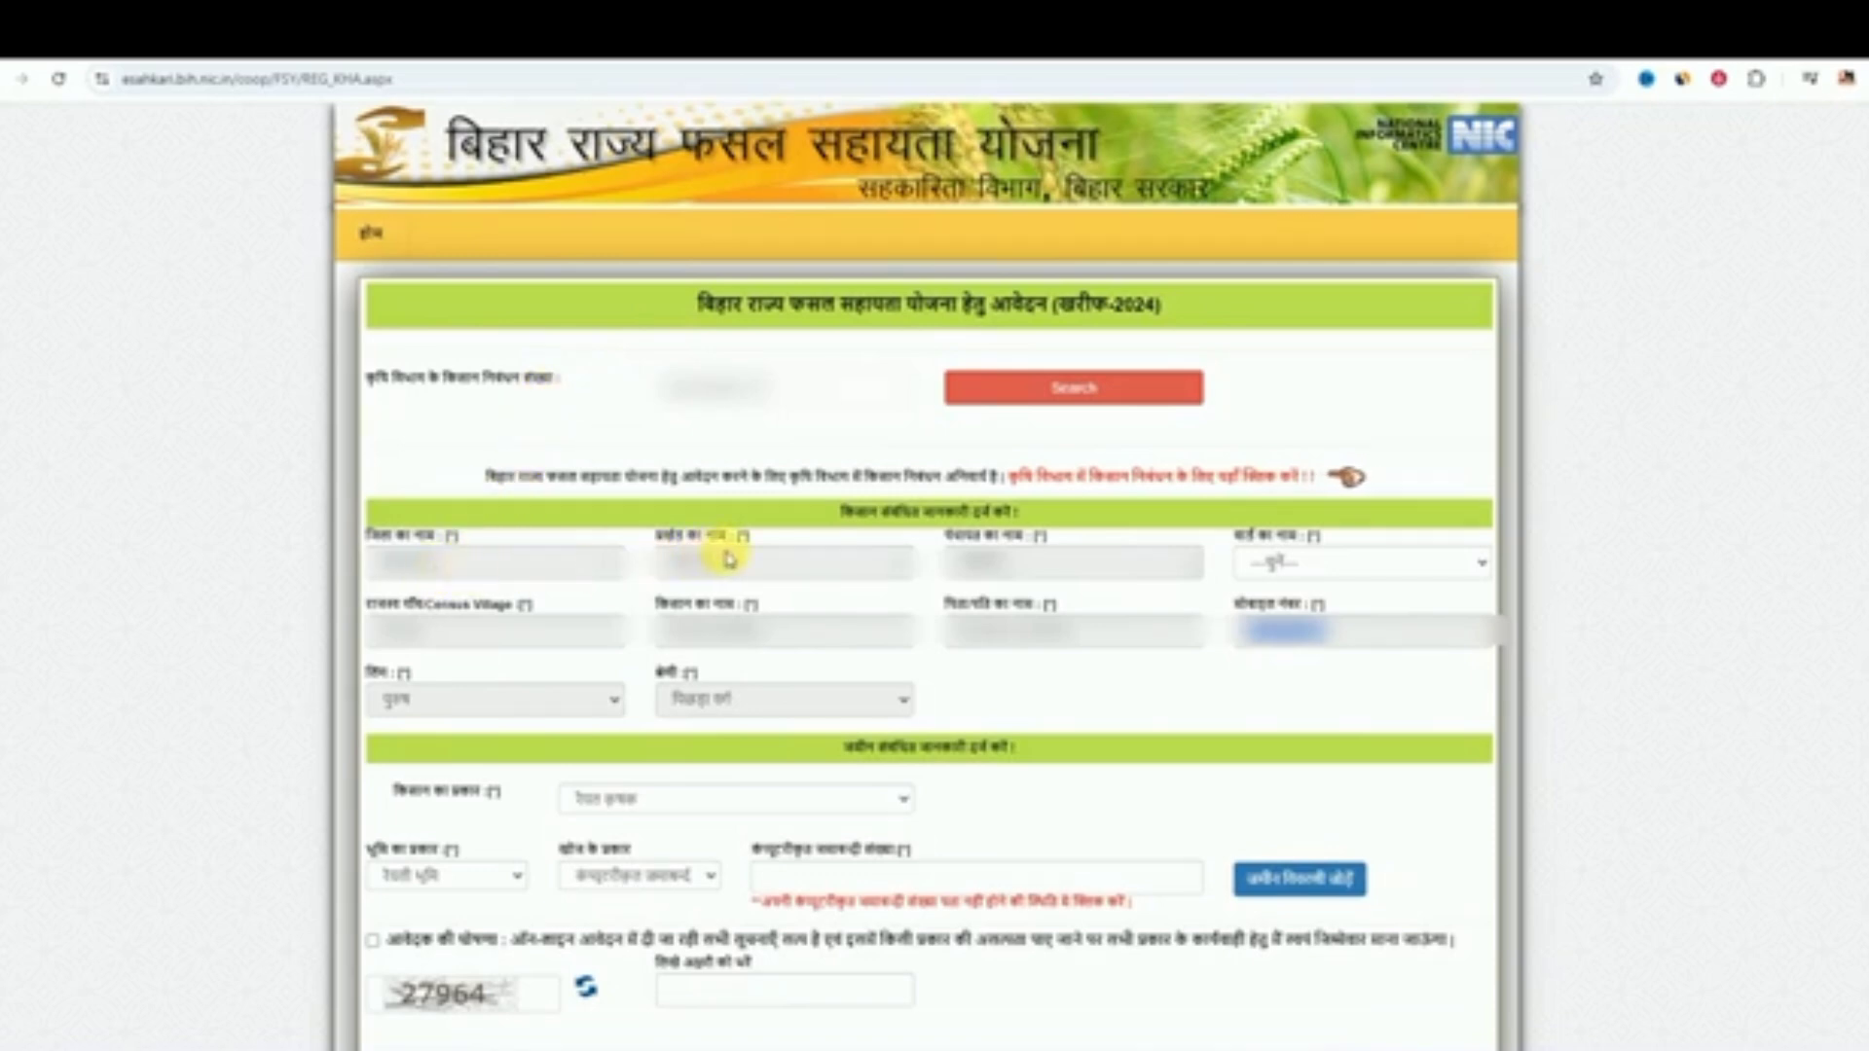
left_click(1306, 562)
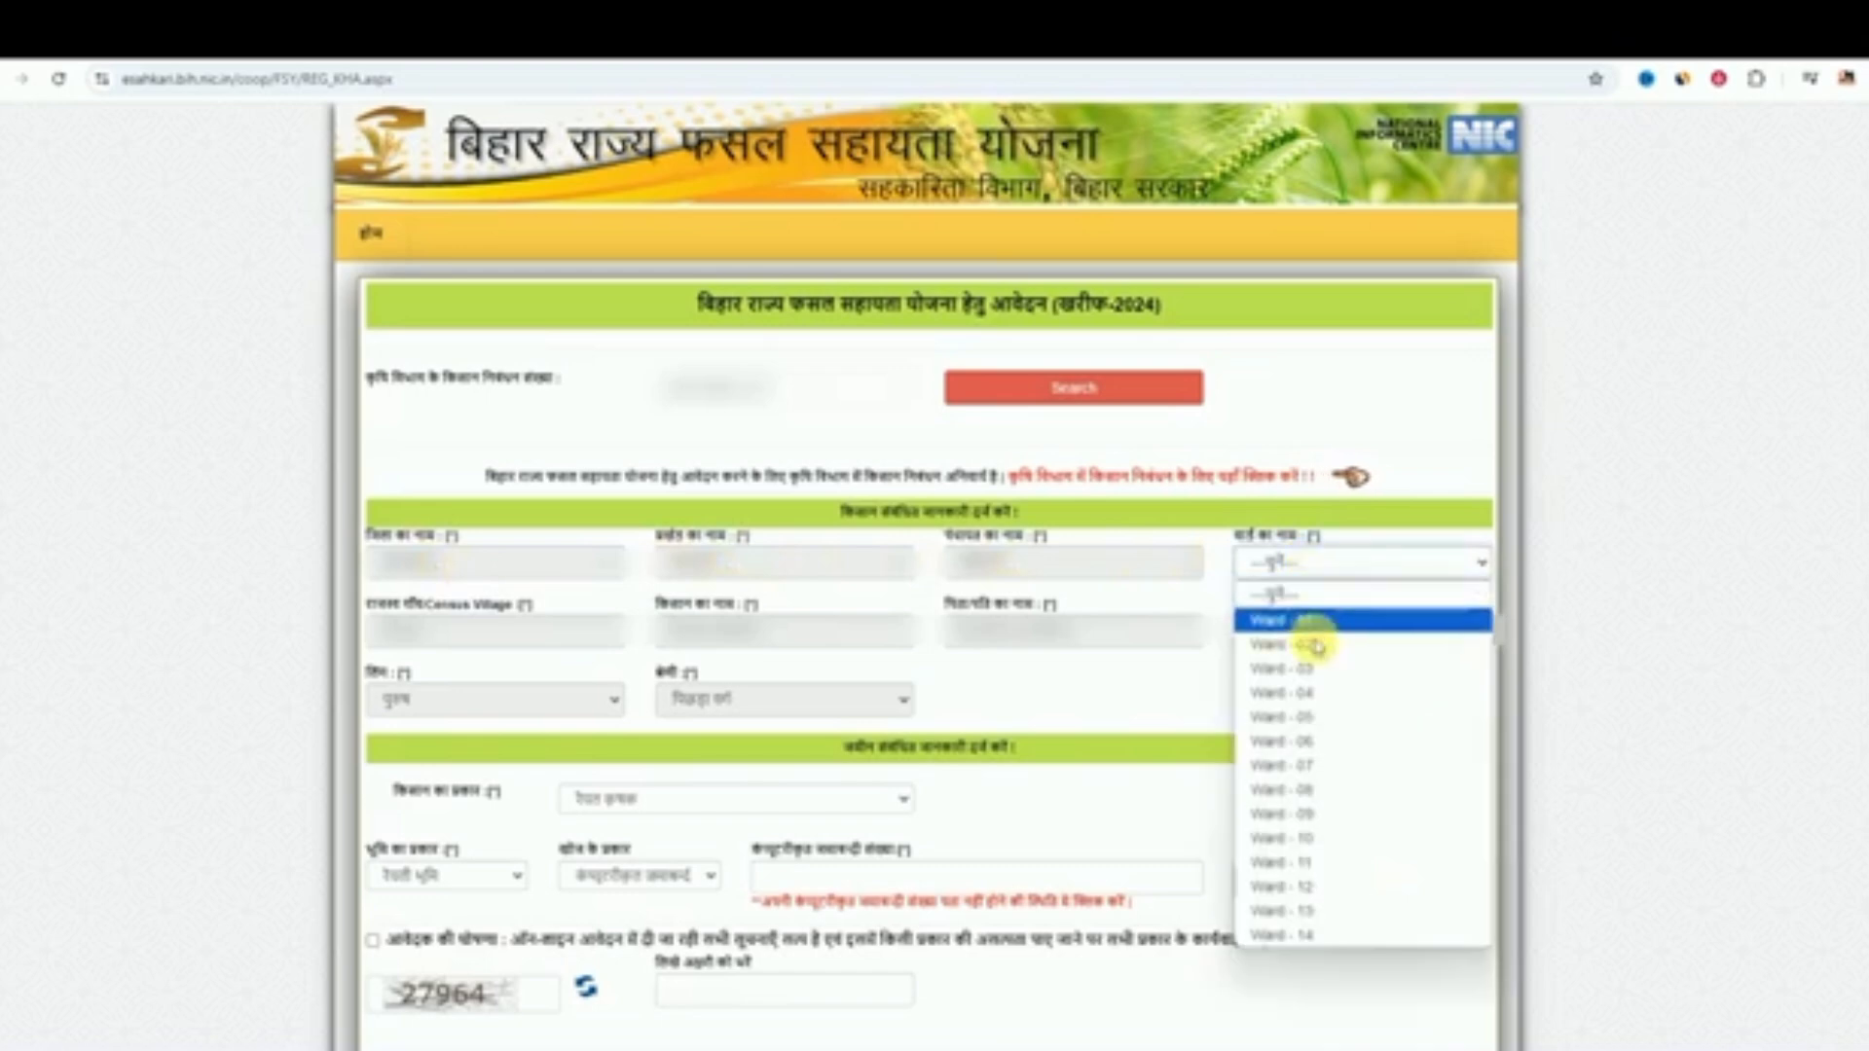
left_click(1318, 644)
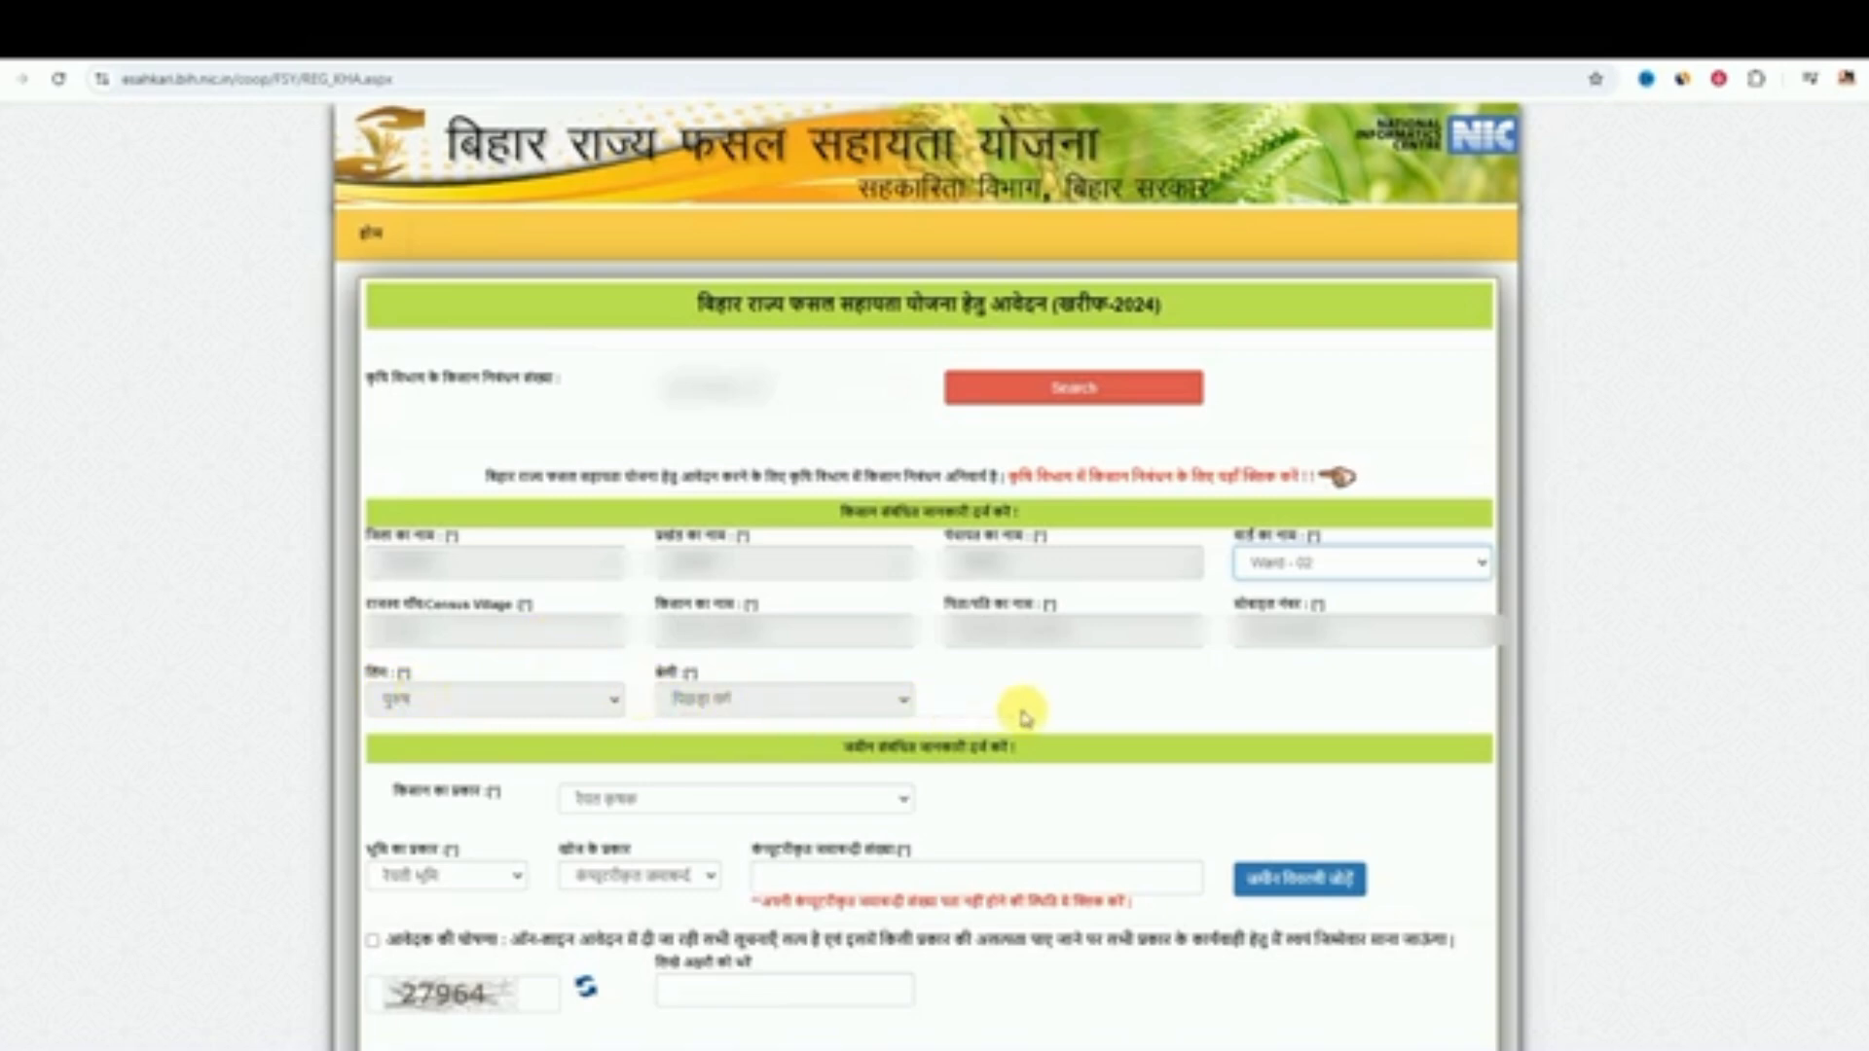
Step: Set the farmer type to रैयत कृषक and the land type to रैयती भूमि in the land details section
scroll(1017, 711, "down", 2)
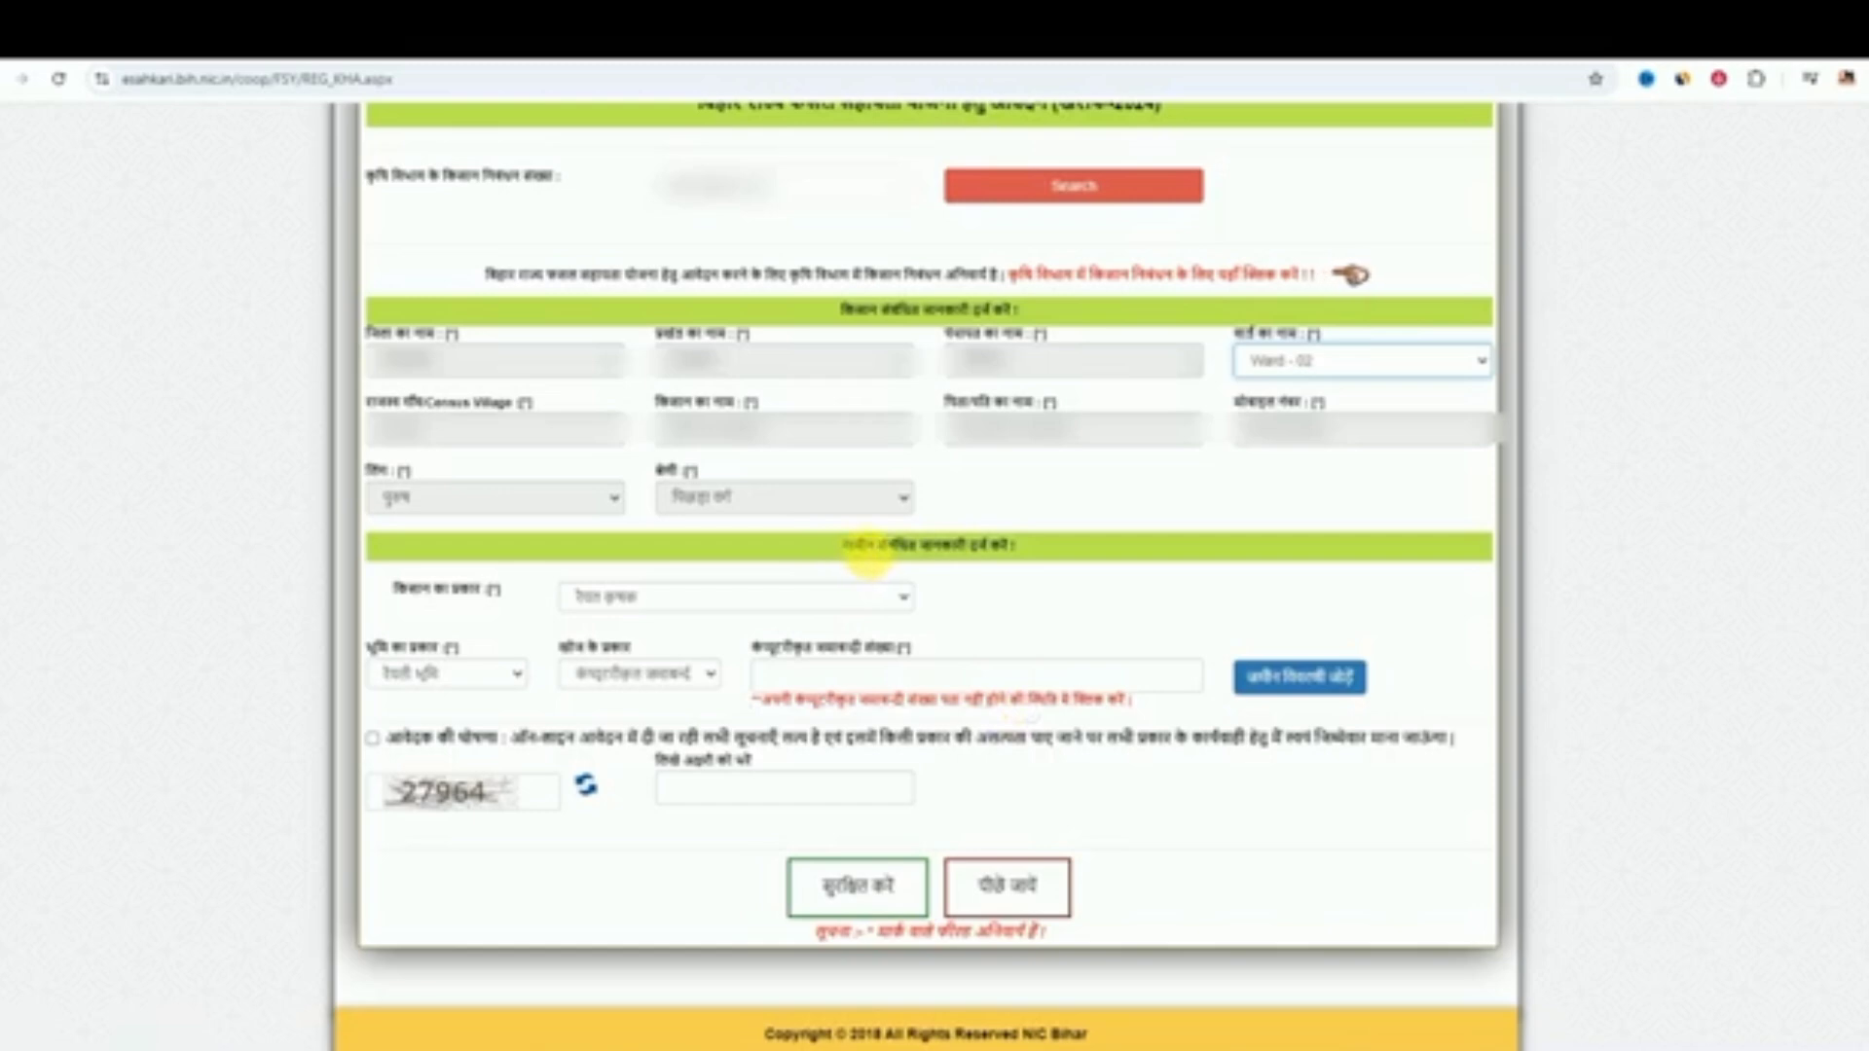
left_click(760, 604)
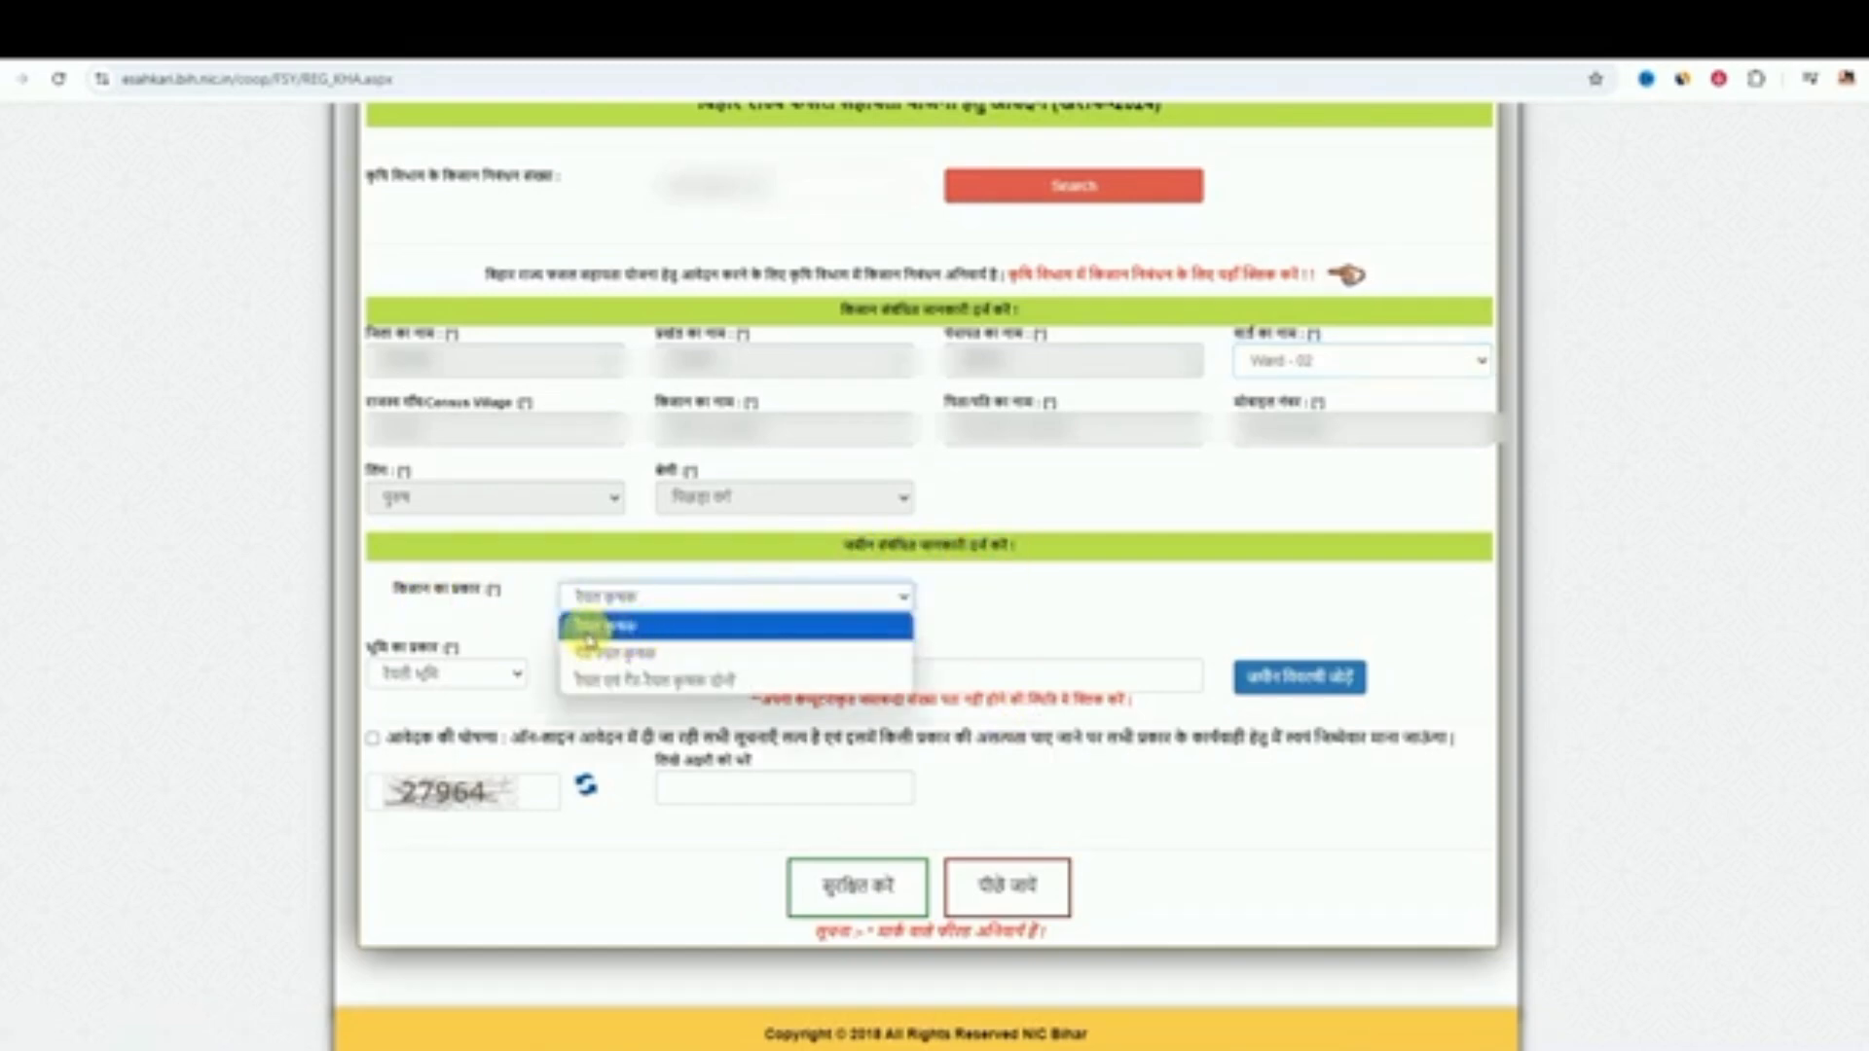
left_click(655, 631)
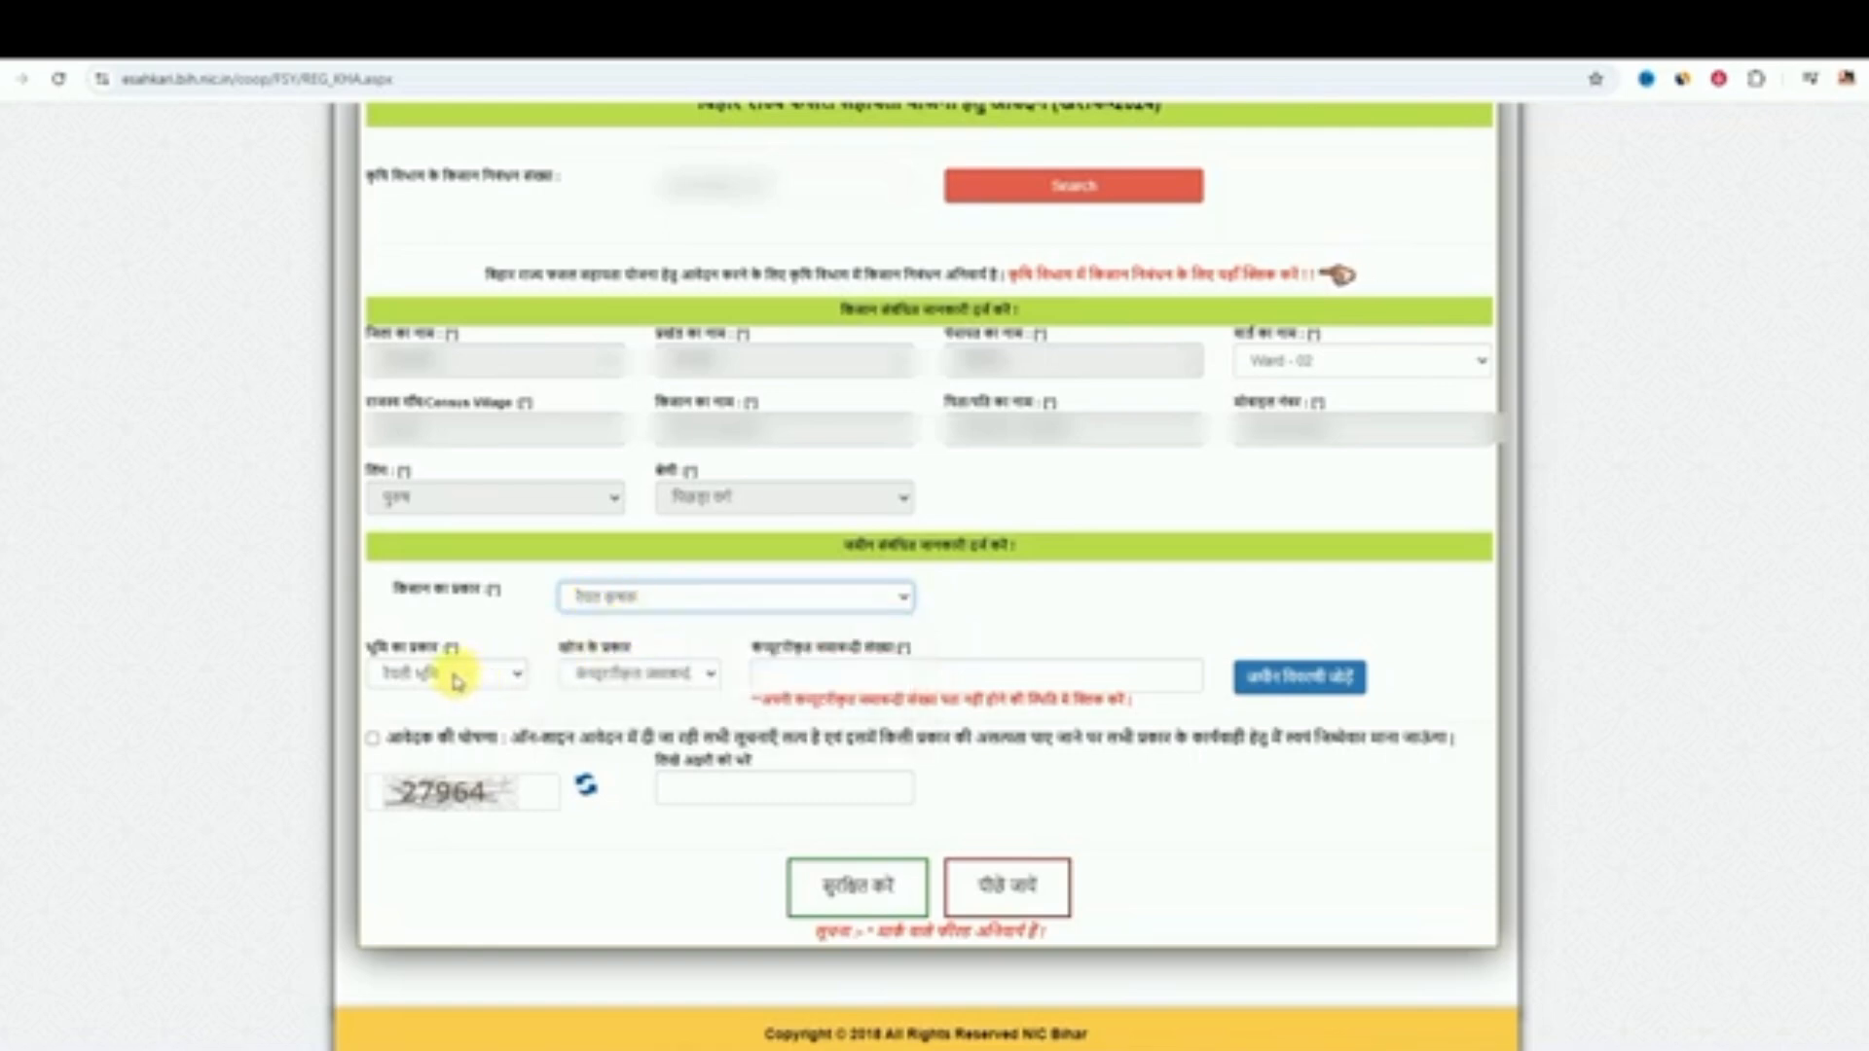
left_click(407, 672)
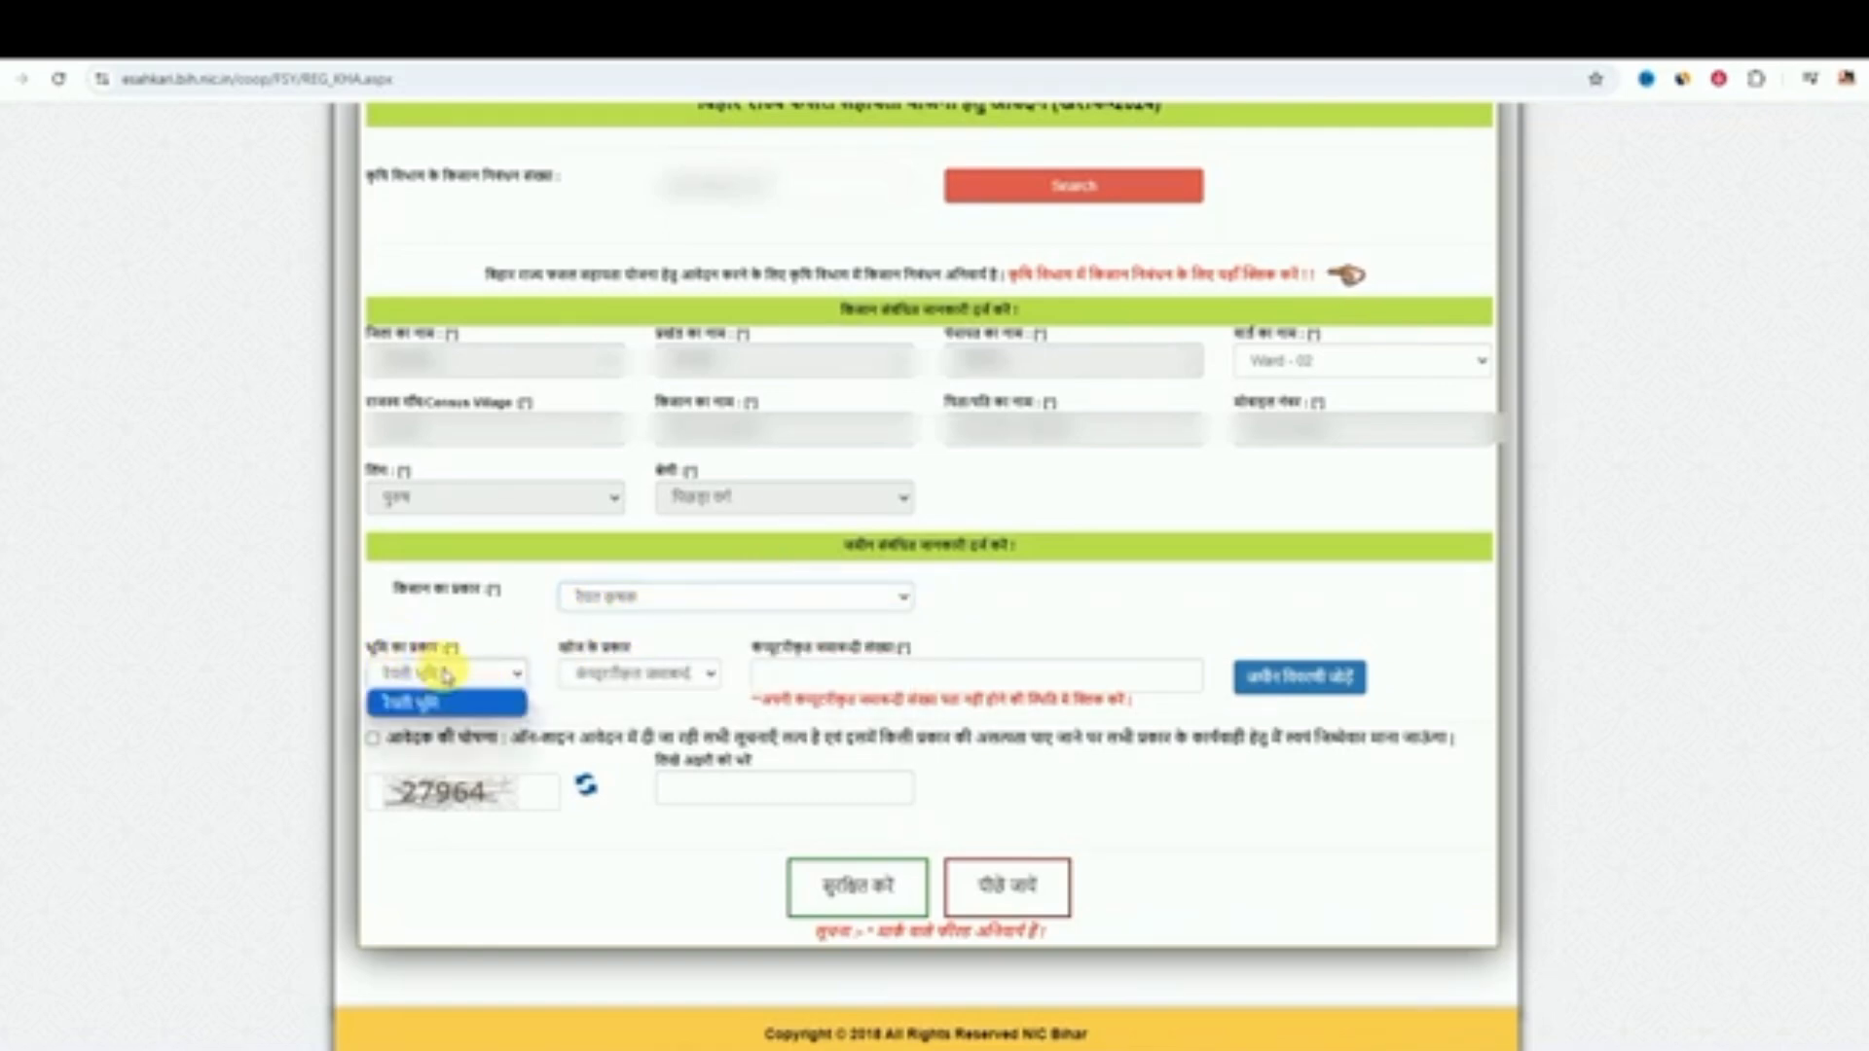
left_click(409, 671)
left_click(440, 675)
left_click(440, 675)
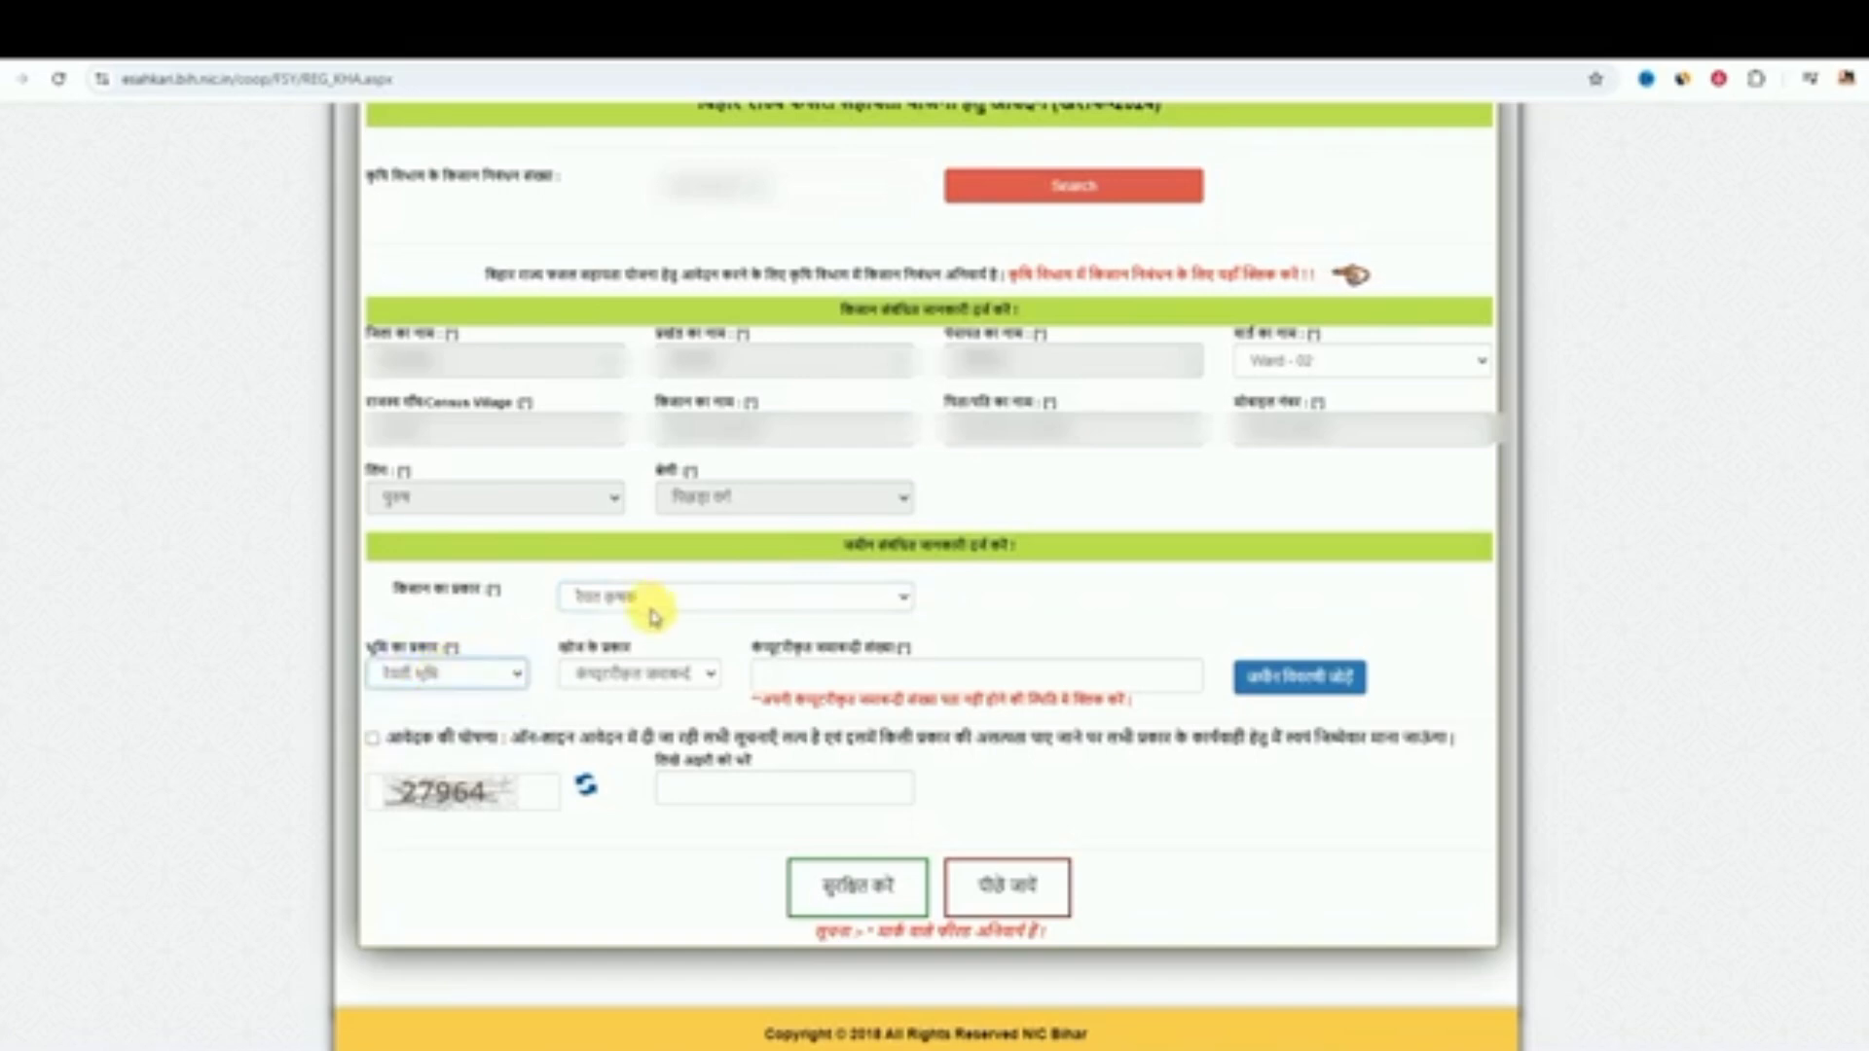
Step: Try the farmer type गैर रैयत कृषक to view its land fields and restore रैयत कृषक
left_click(650, 598)
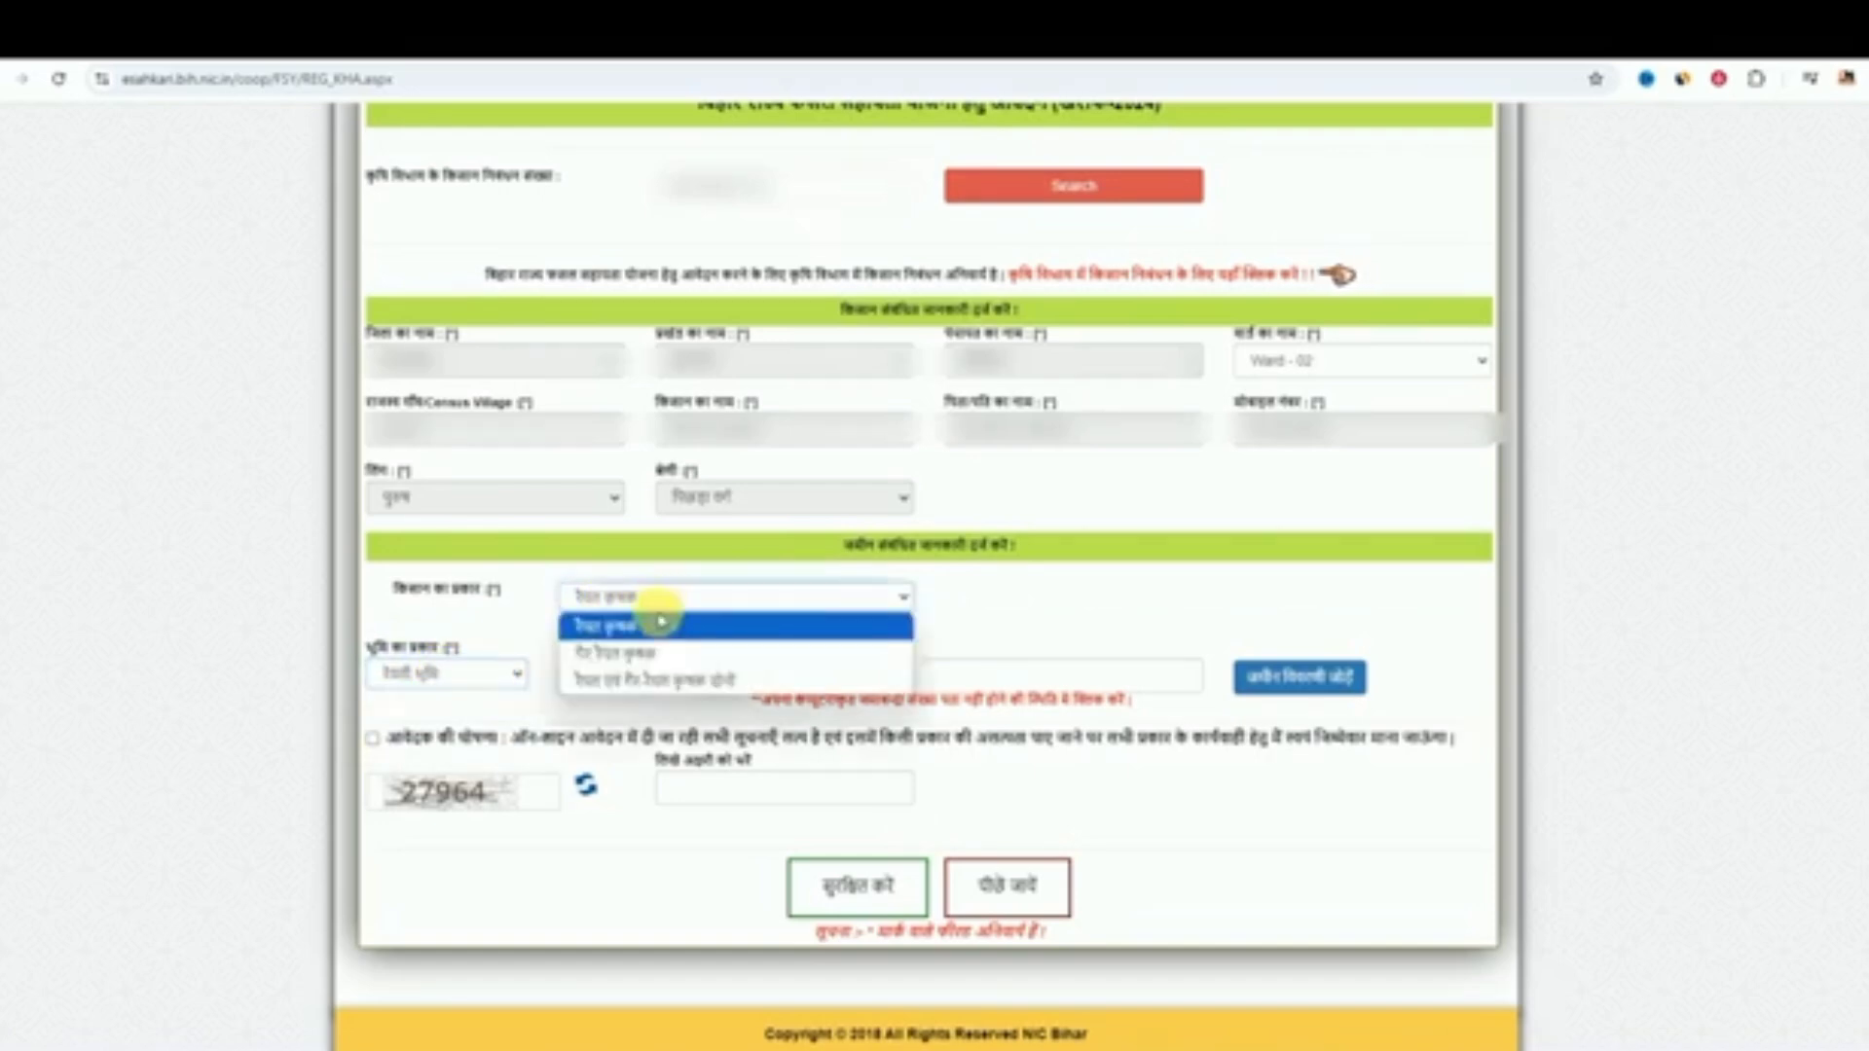
left_click(650, 652)
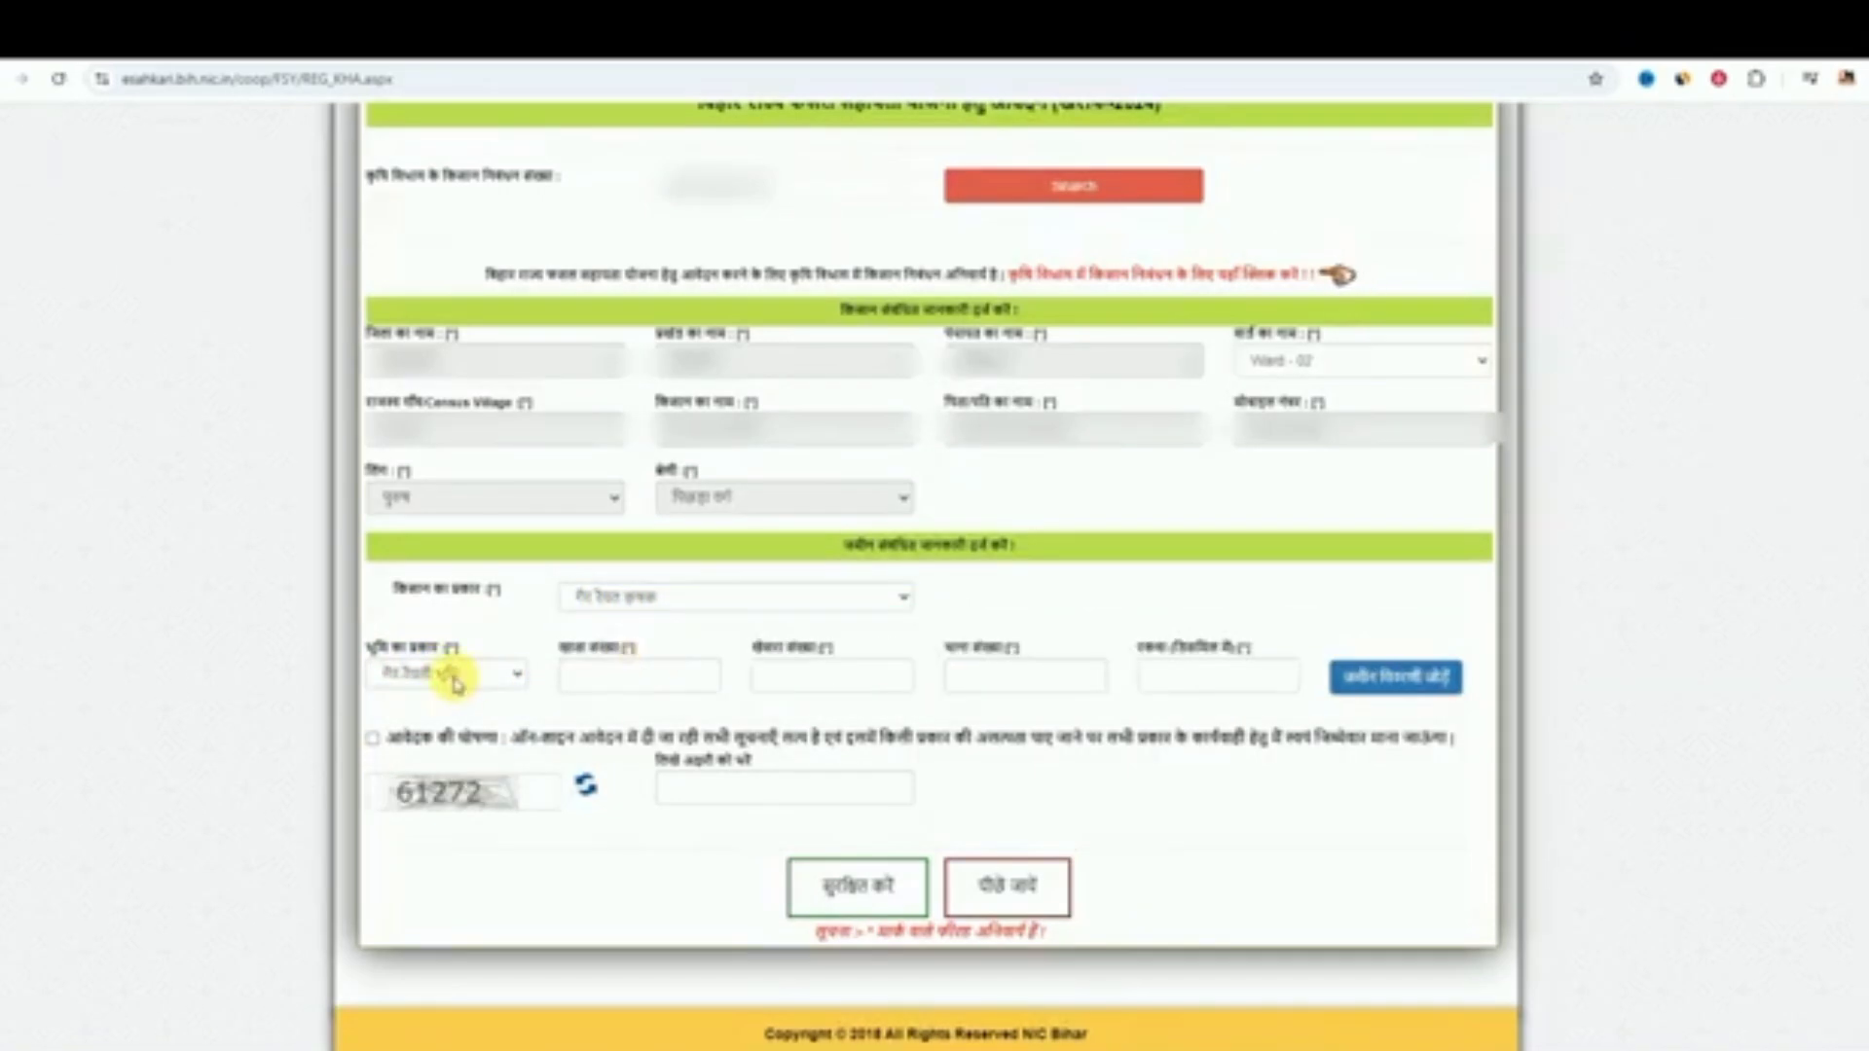
left_click(455, 676)
left_click(633, 596)
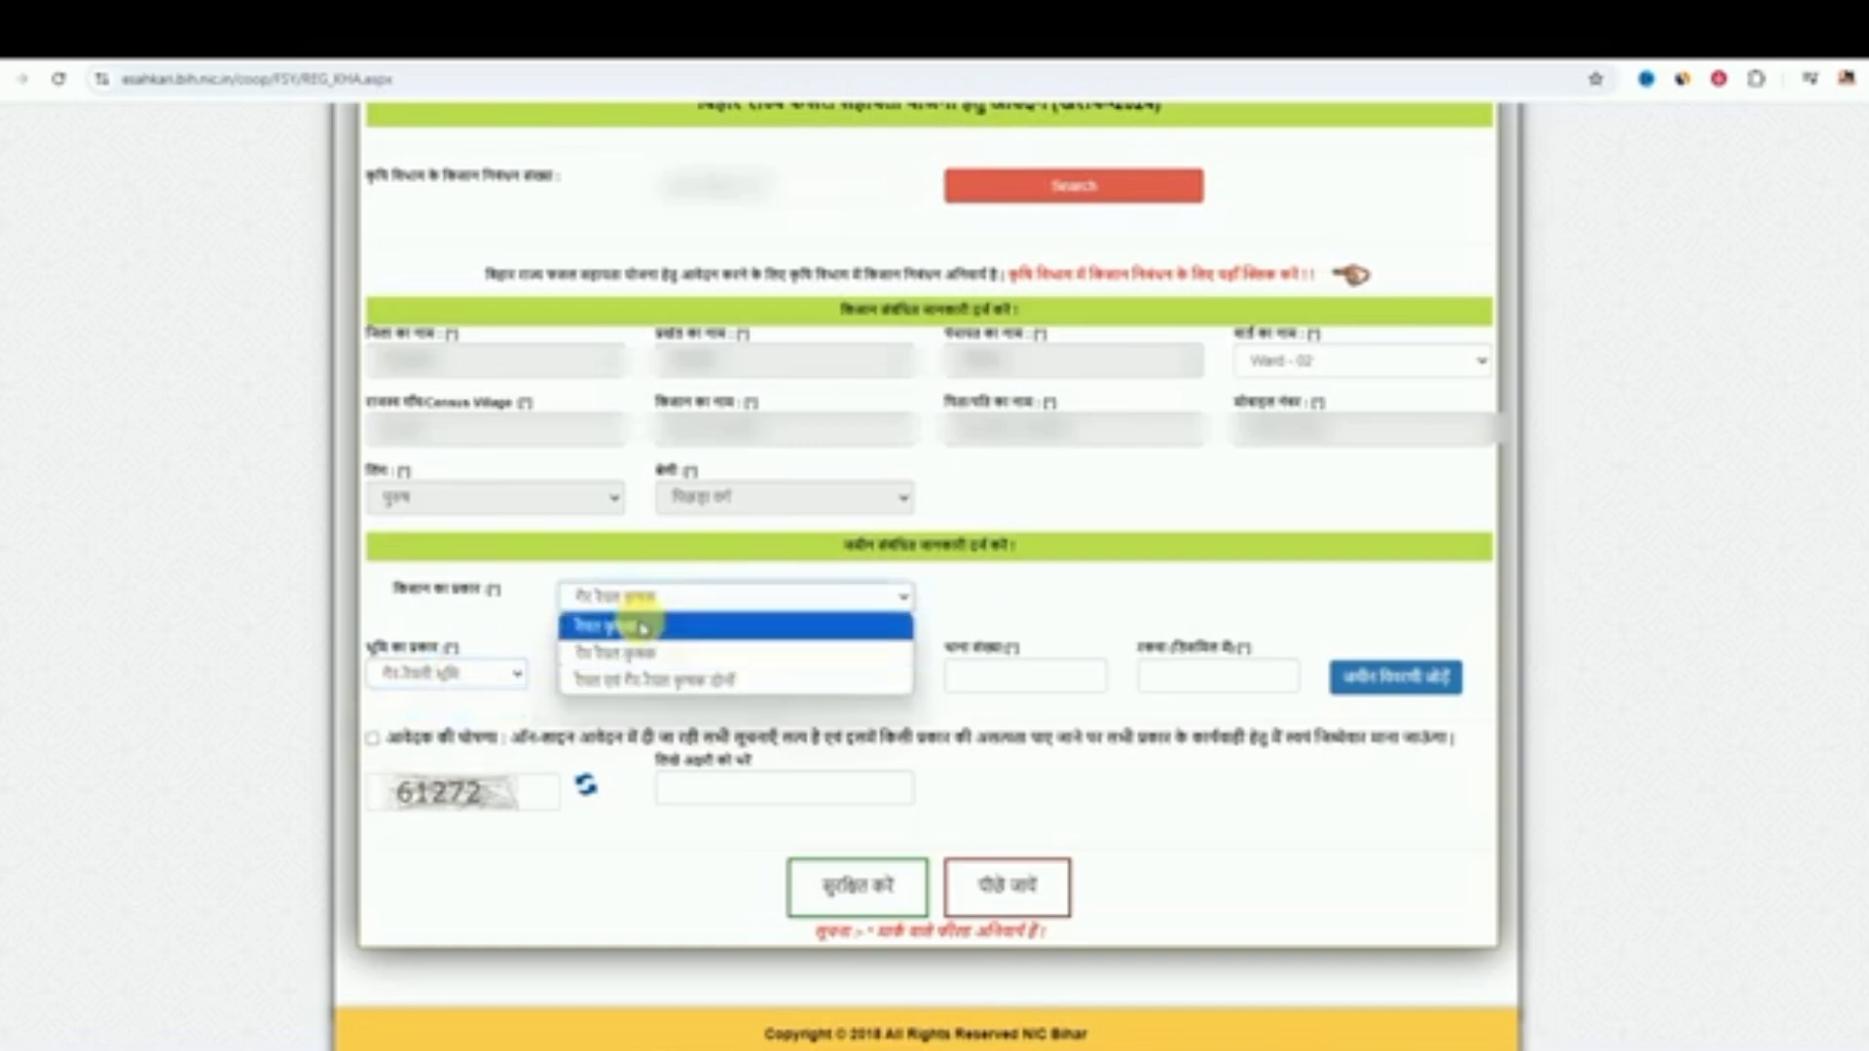
left_click(642, 628)
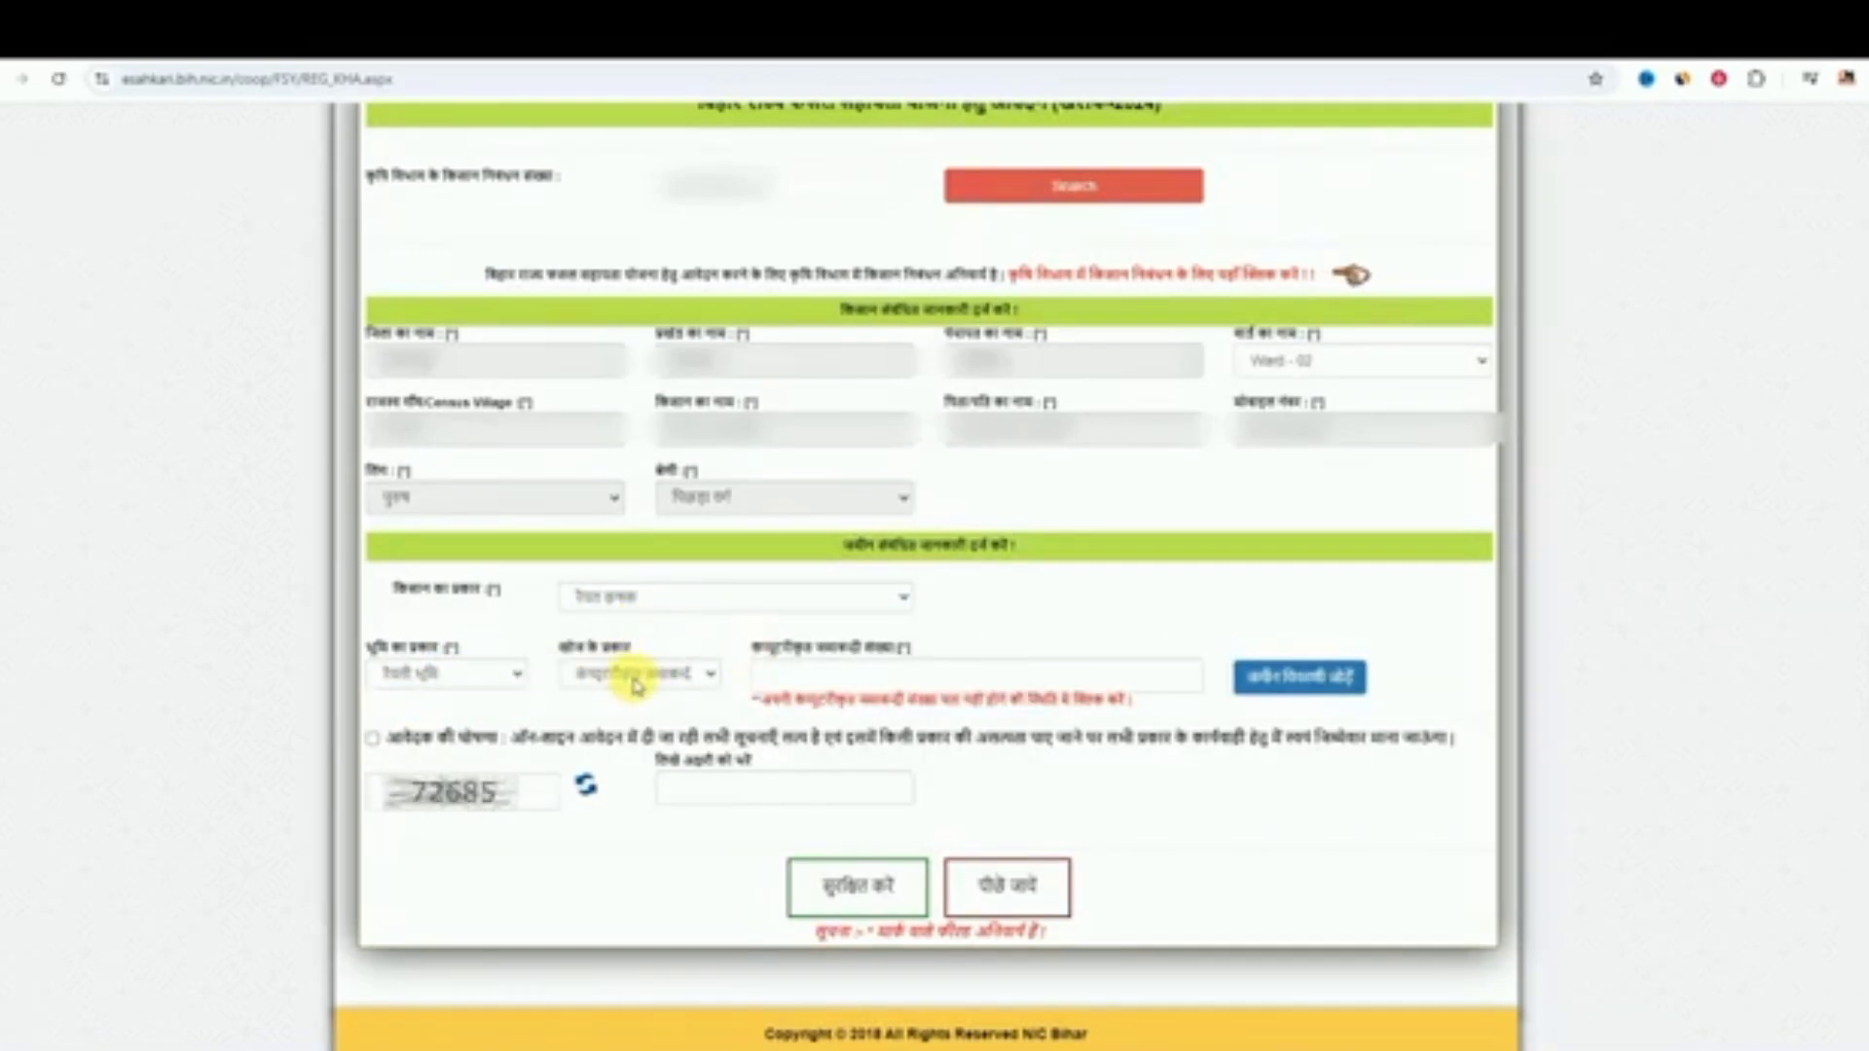
Step: Keep the search type on computerised jamabandi number and open the linked page for finding an unknown jamabandi number
left_click(639, 674)
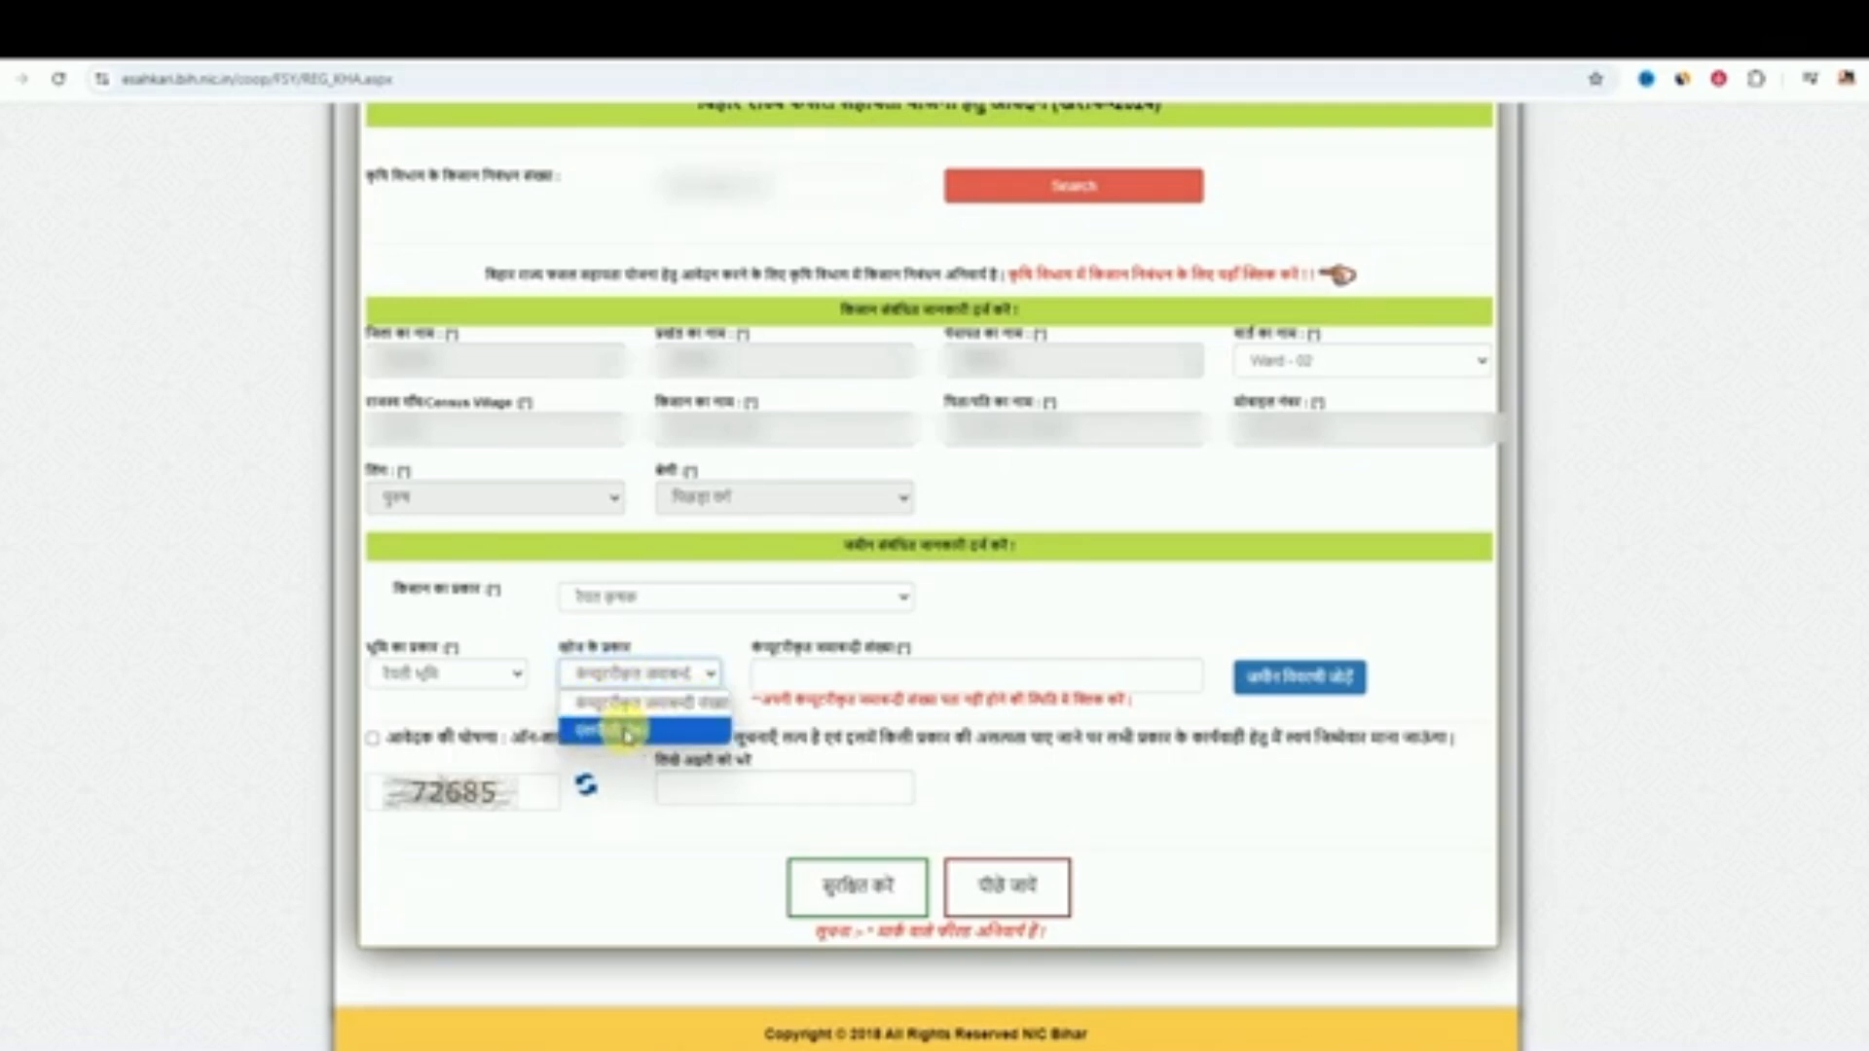
left_click(683, 595)
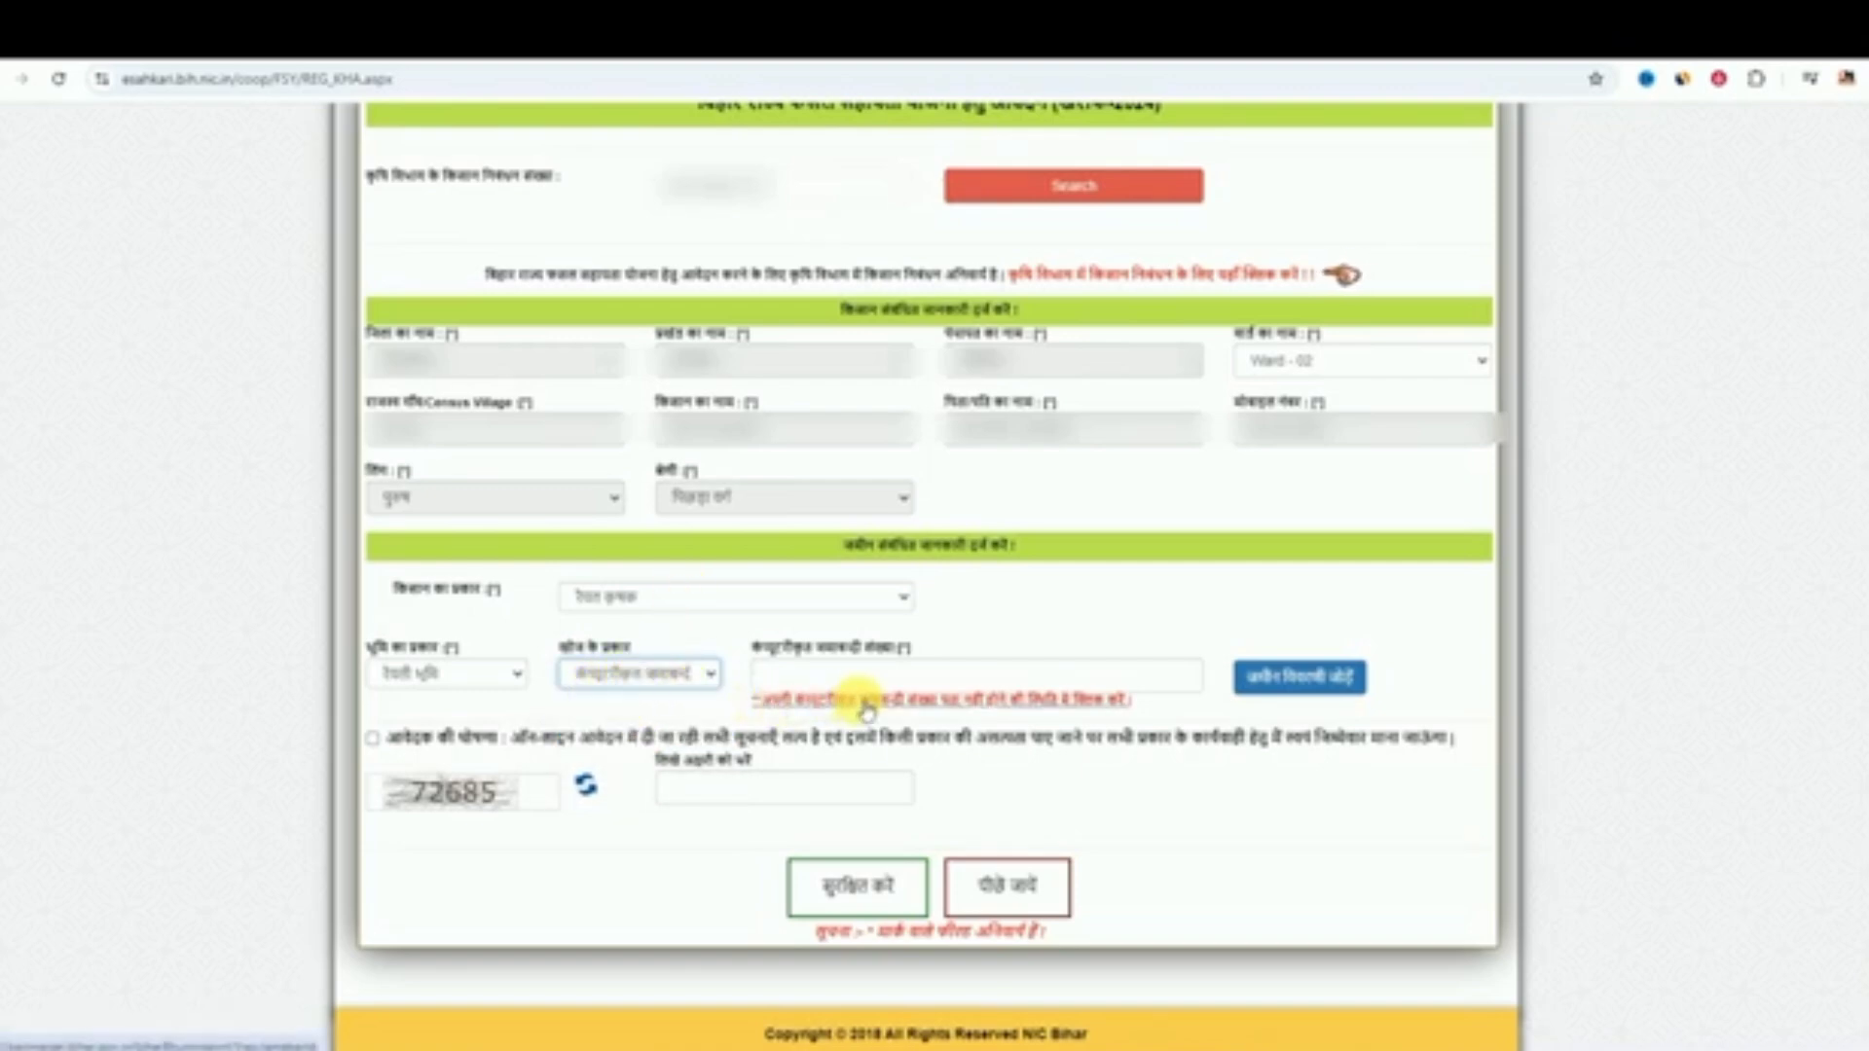
left_click(913, 699)
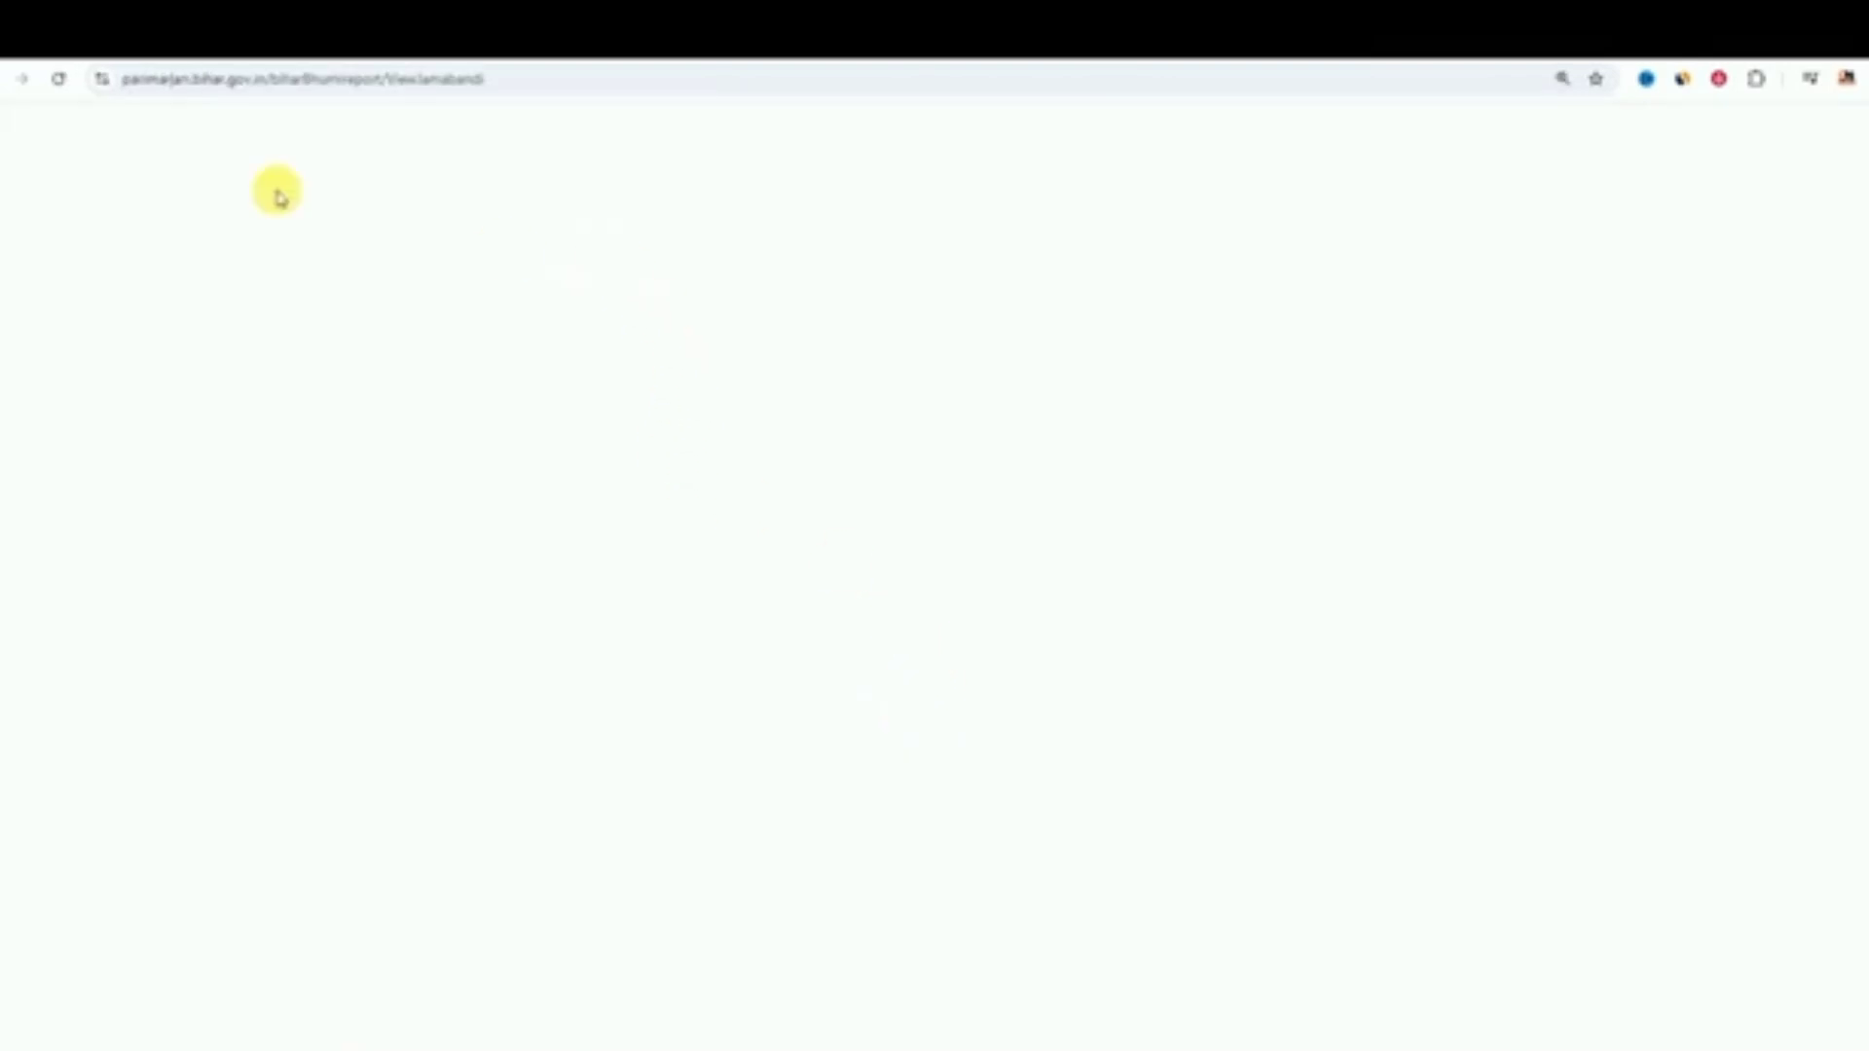
left_click(59, 79)
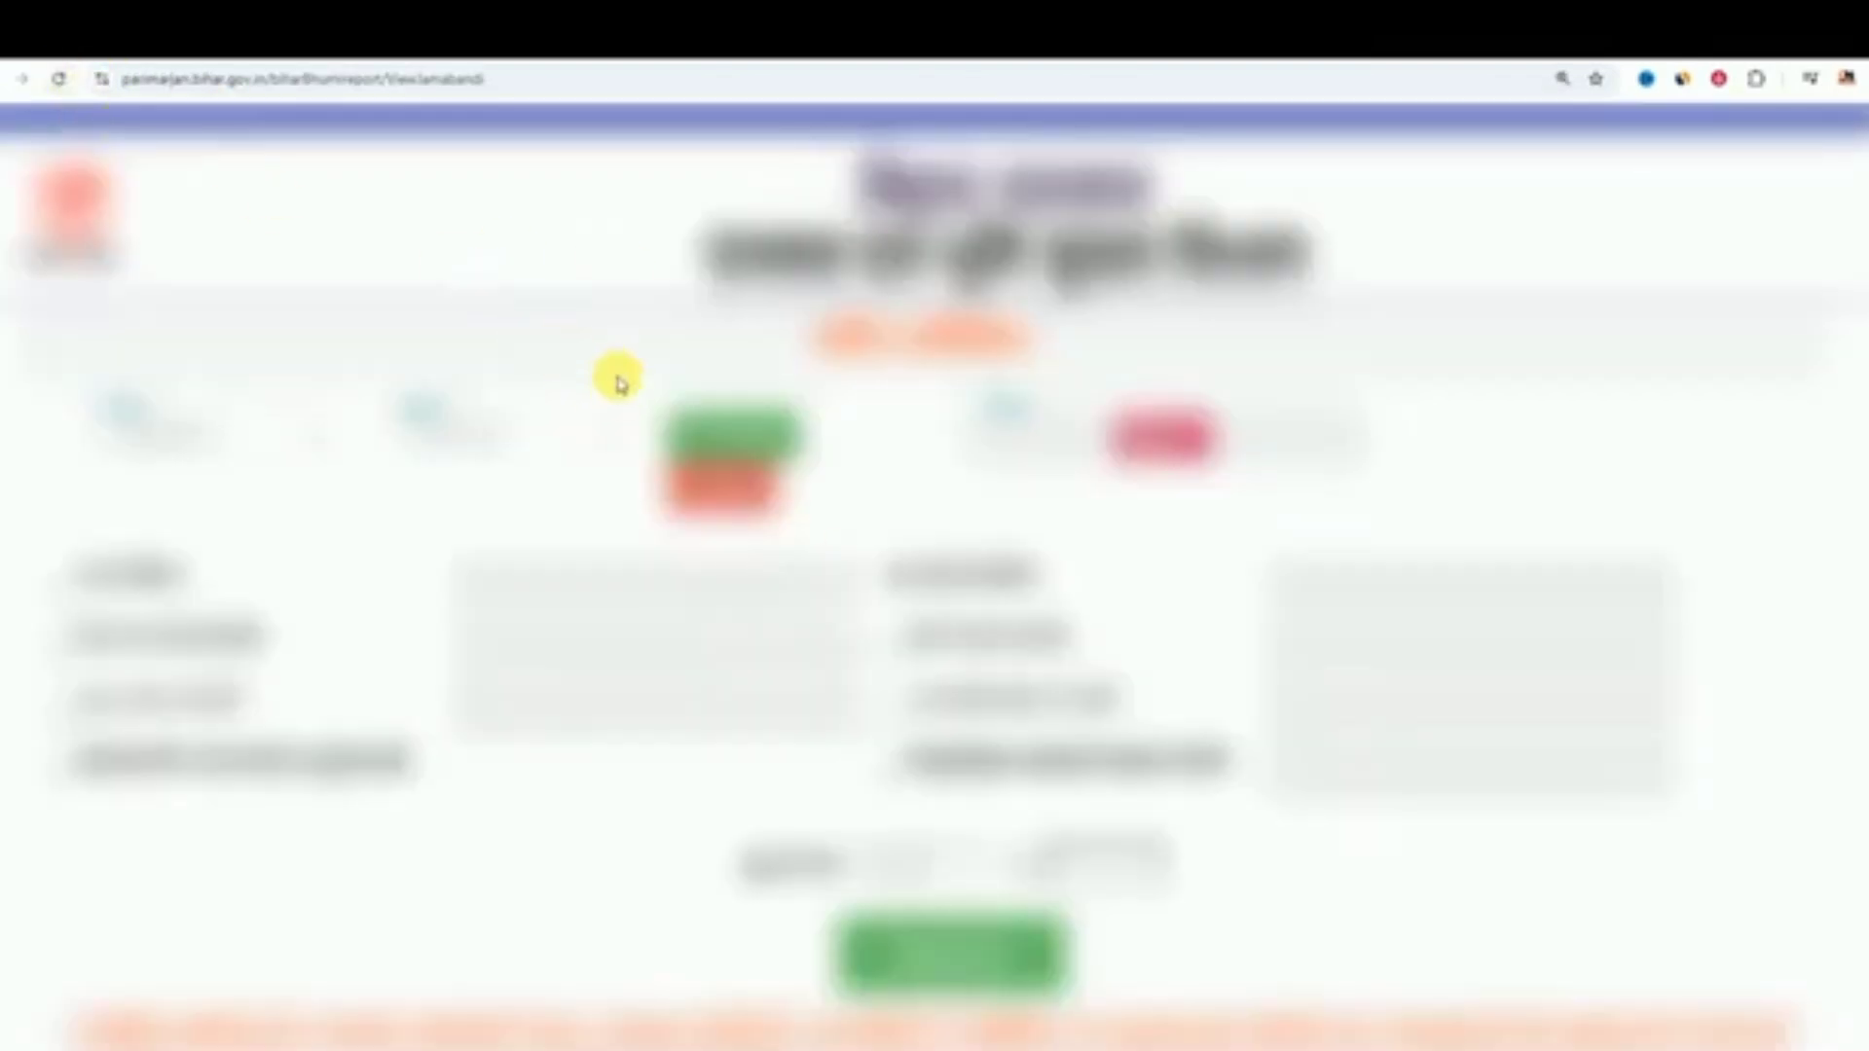
Step: Select the district Sitamarhi, the circle Sonbarsa and the mauja सोनबर्षा - 52 for the पंजी-II report
left_click(250, 434)
scroll(238, 779, "down", 5)
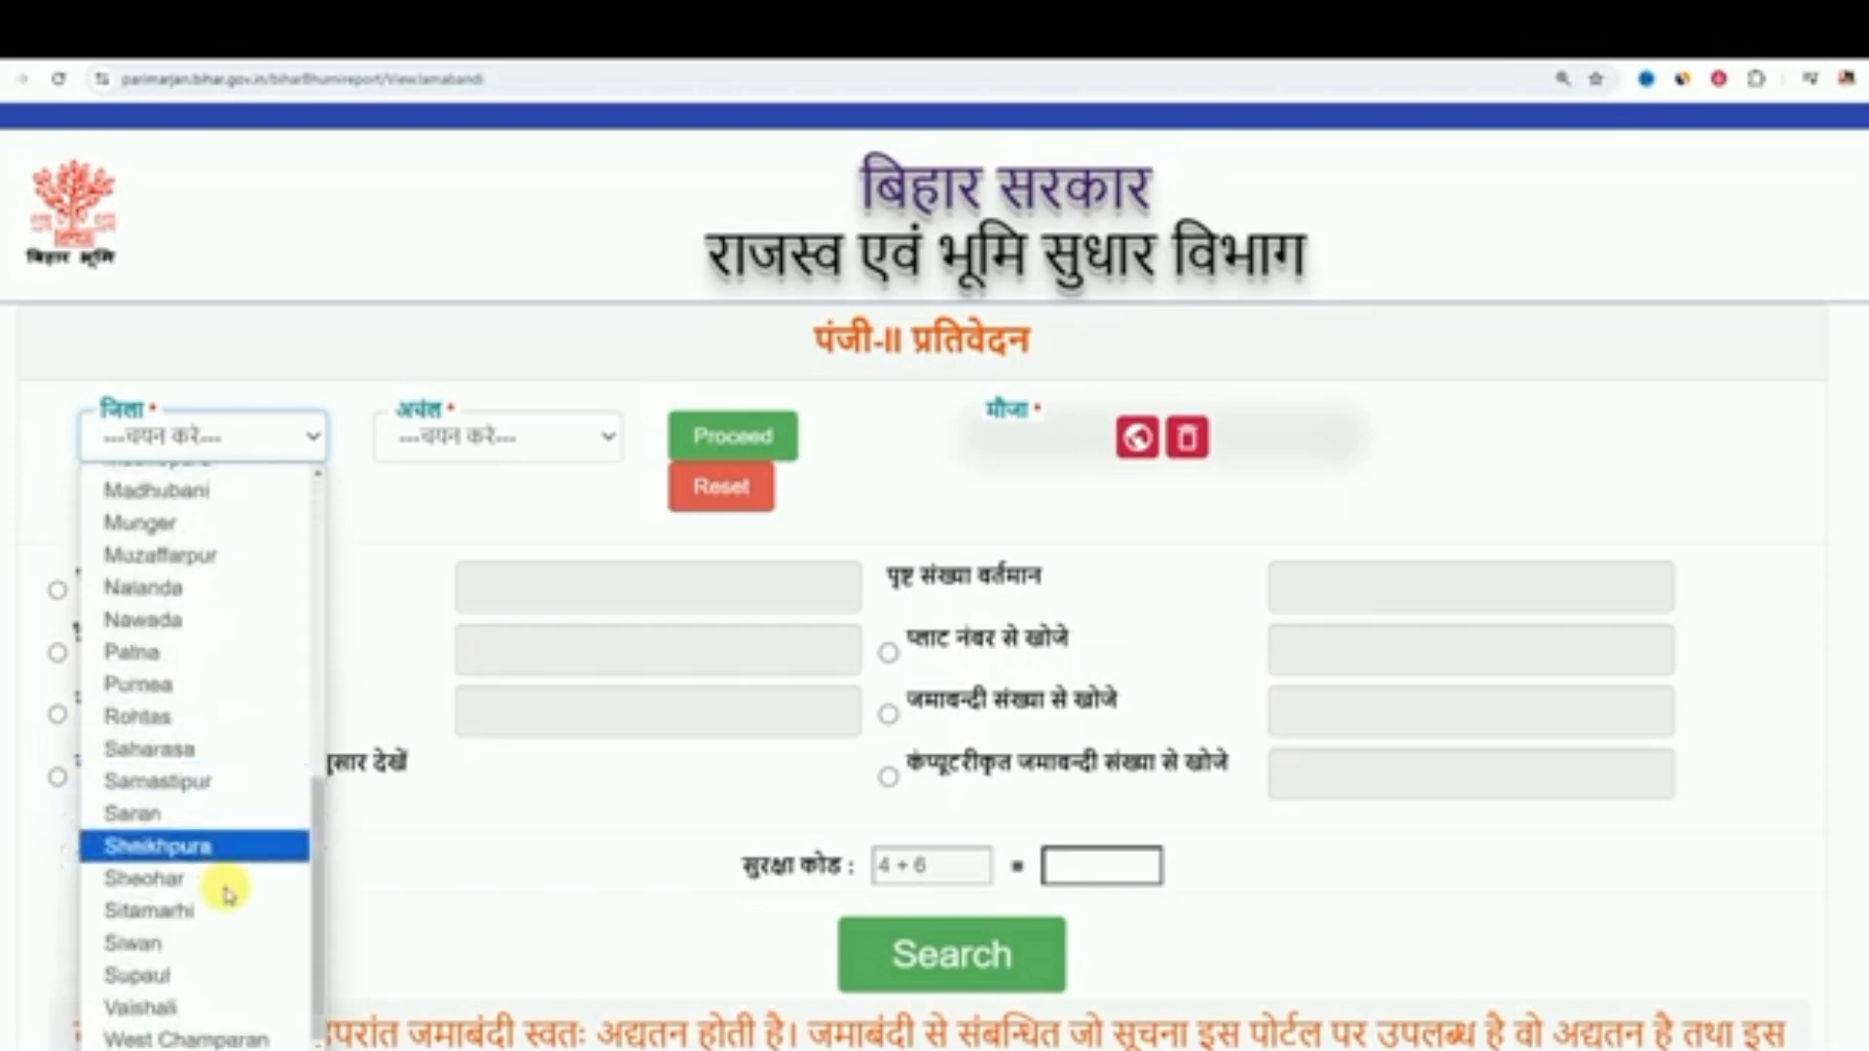
left_click(221, 907)
left_click(440, 448)
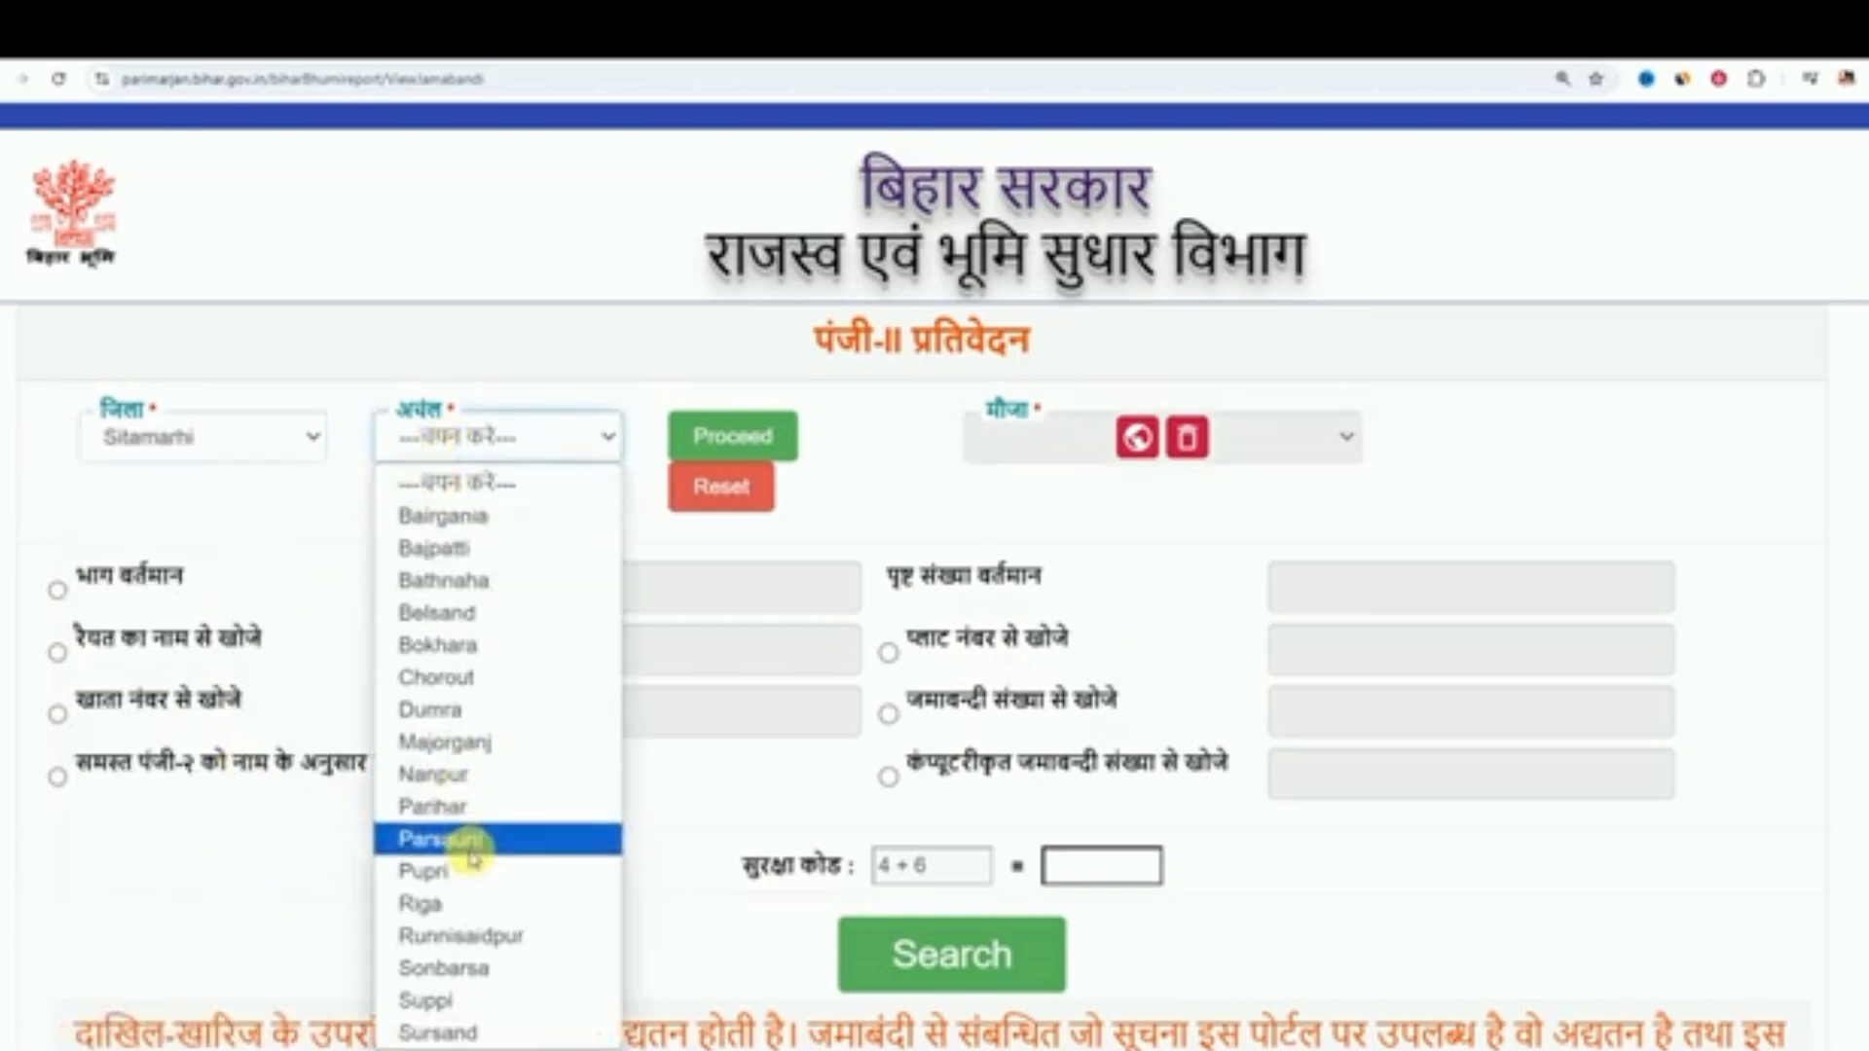
left_click(452, 968)
left_click(726, 440)
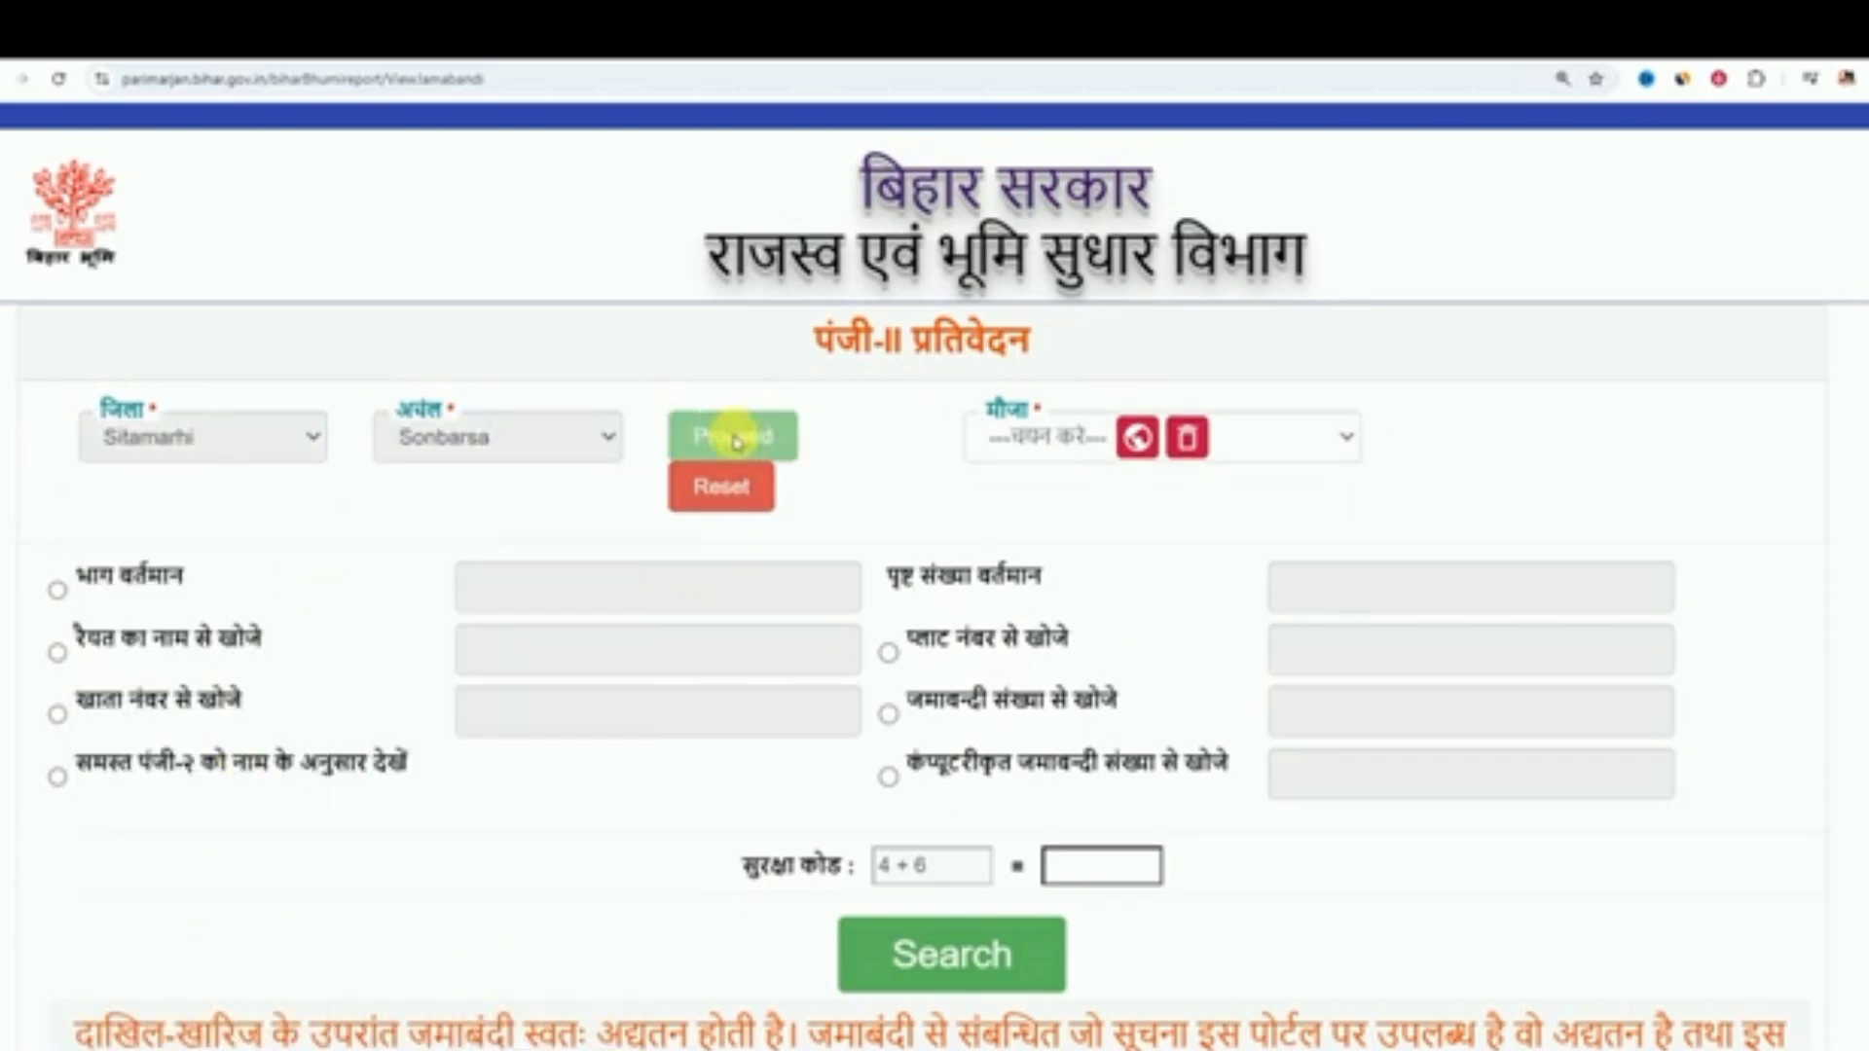
left_click(1060, 437)
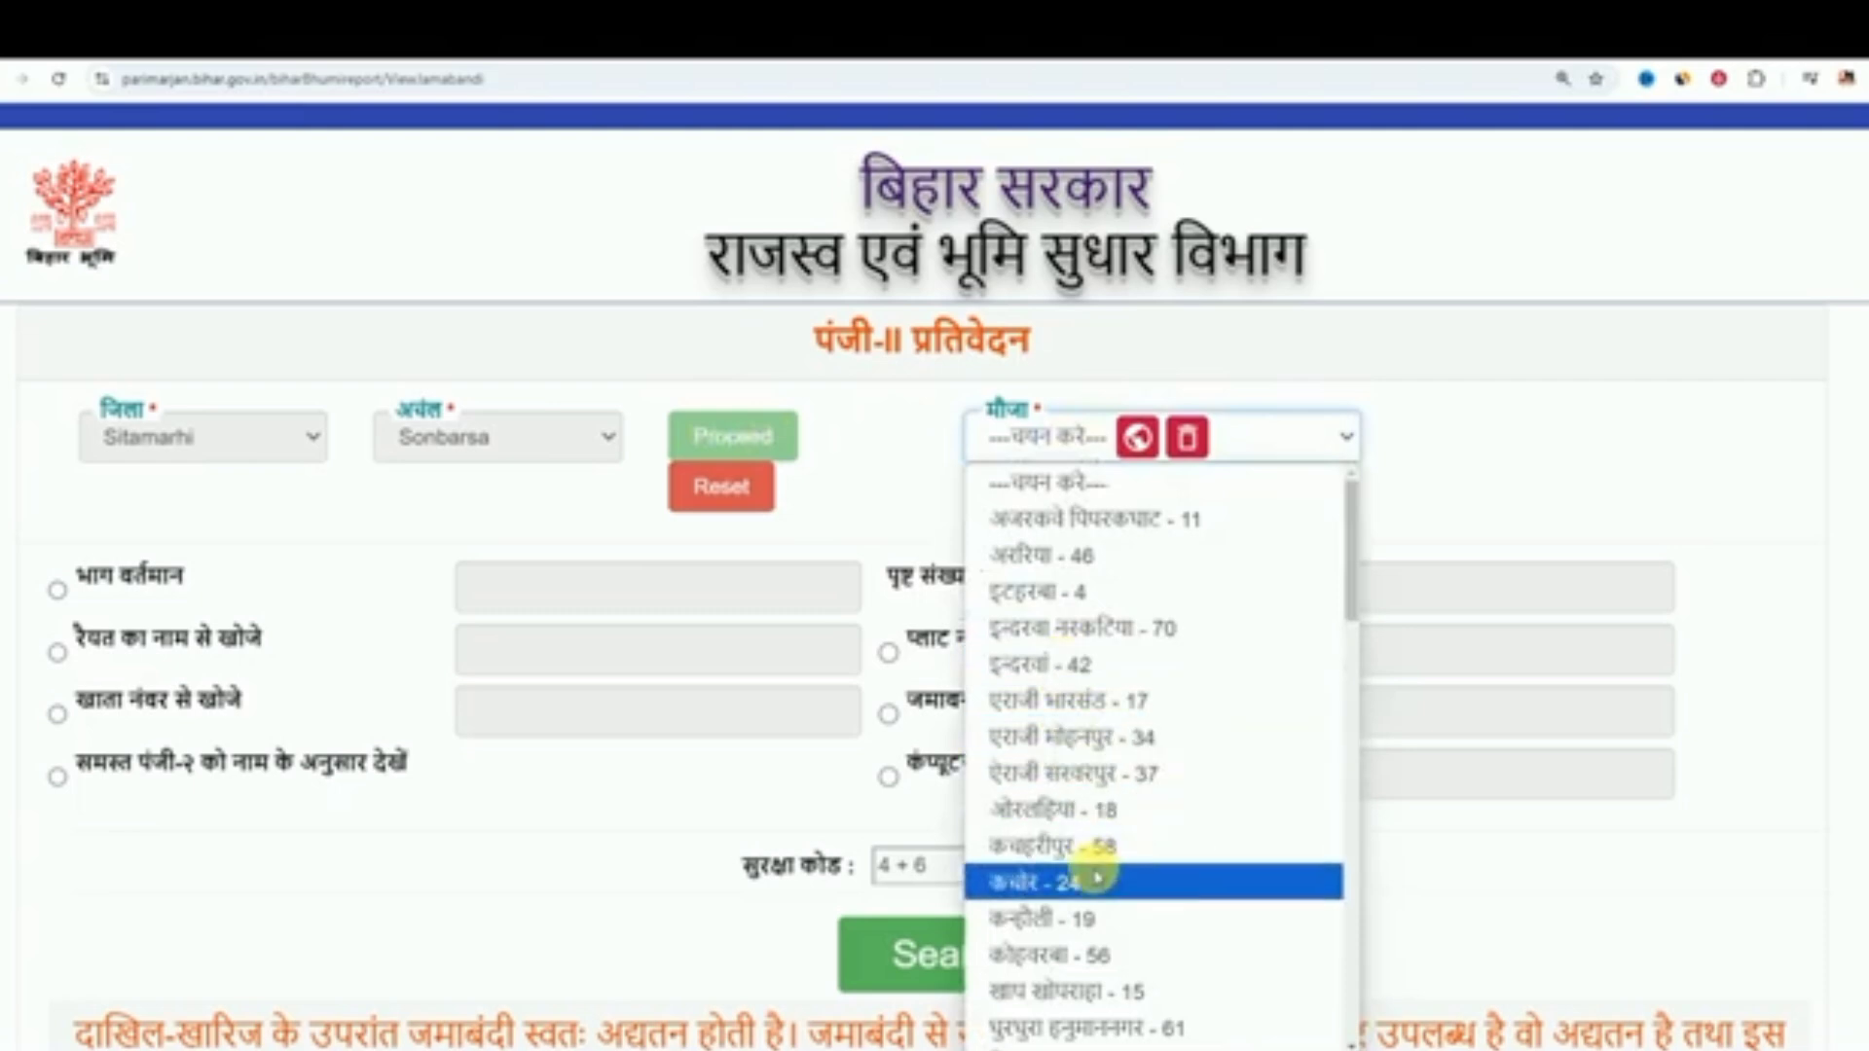
scroll(1096, 879, "down", 10)
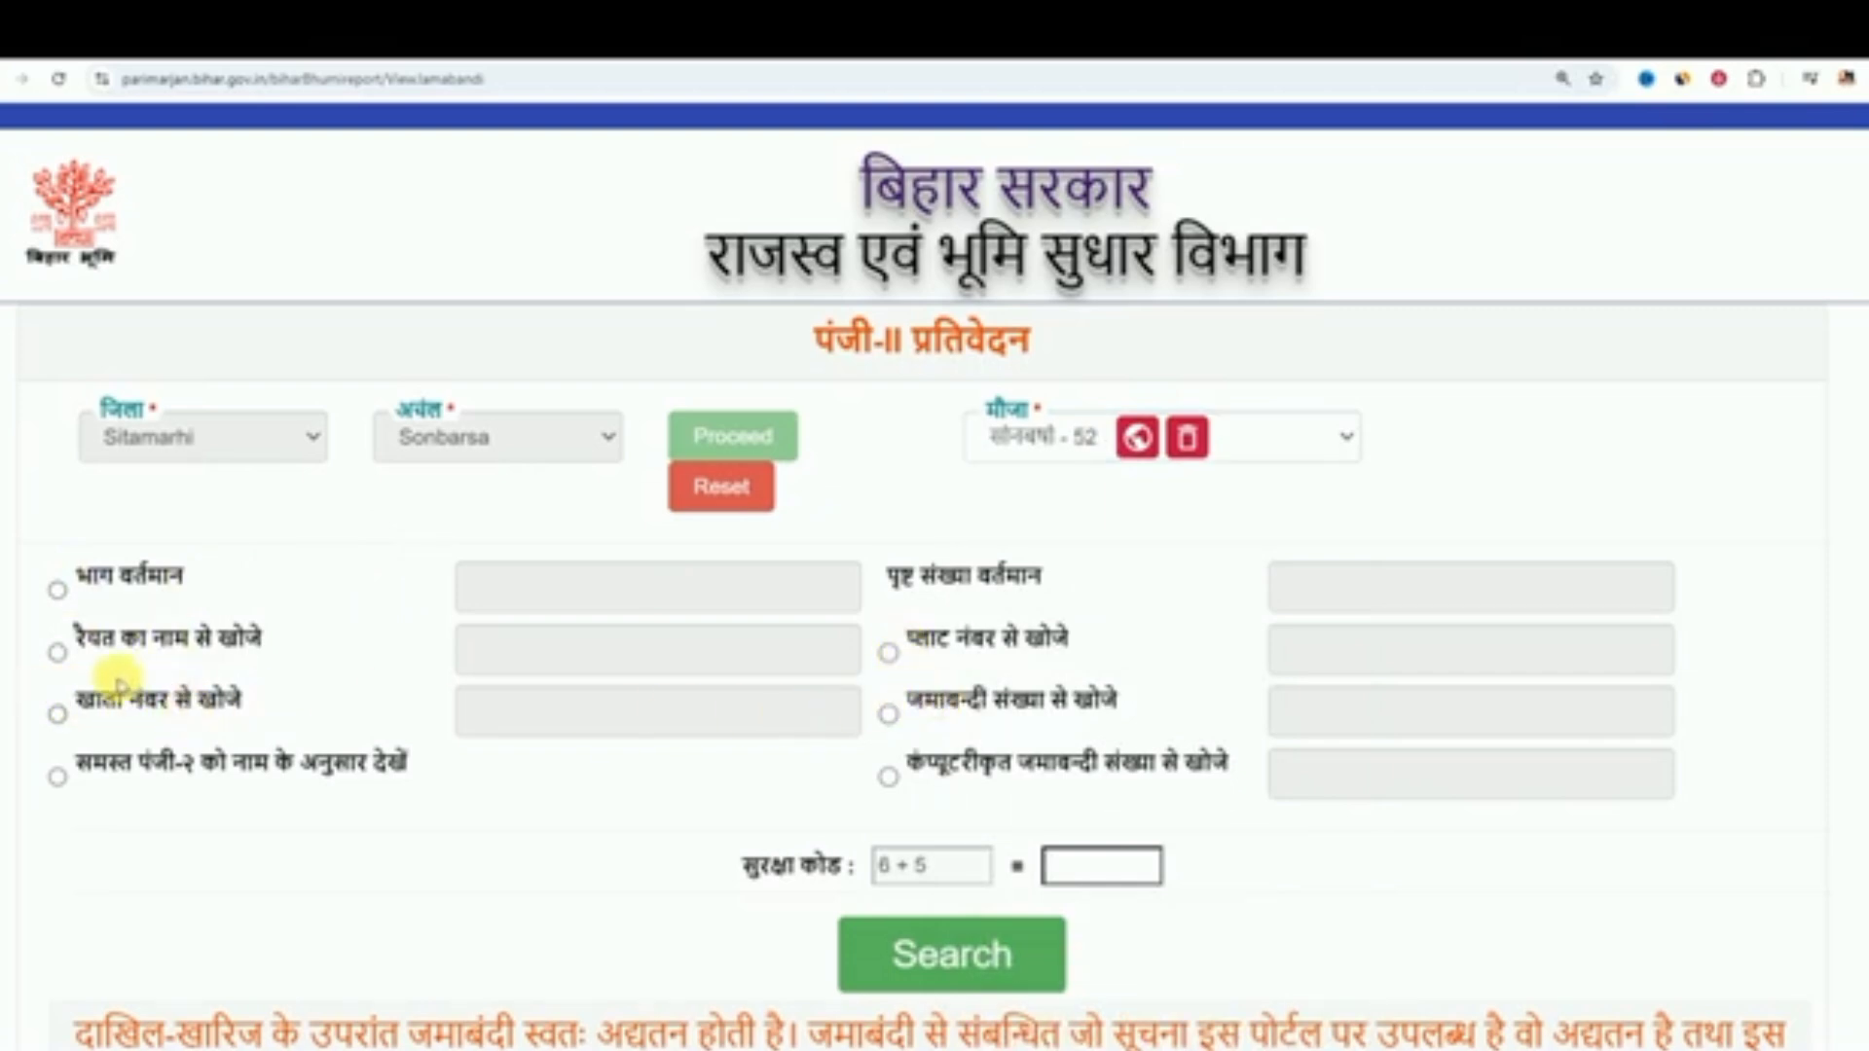
Step: Search the पंजी-II records by khata number, filling in the khata number and the security code answer
left_click(58, 713)
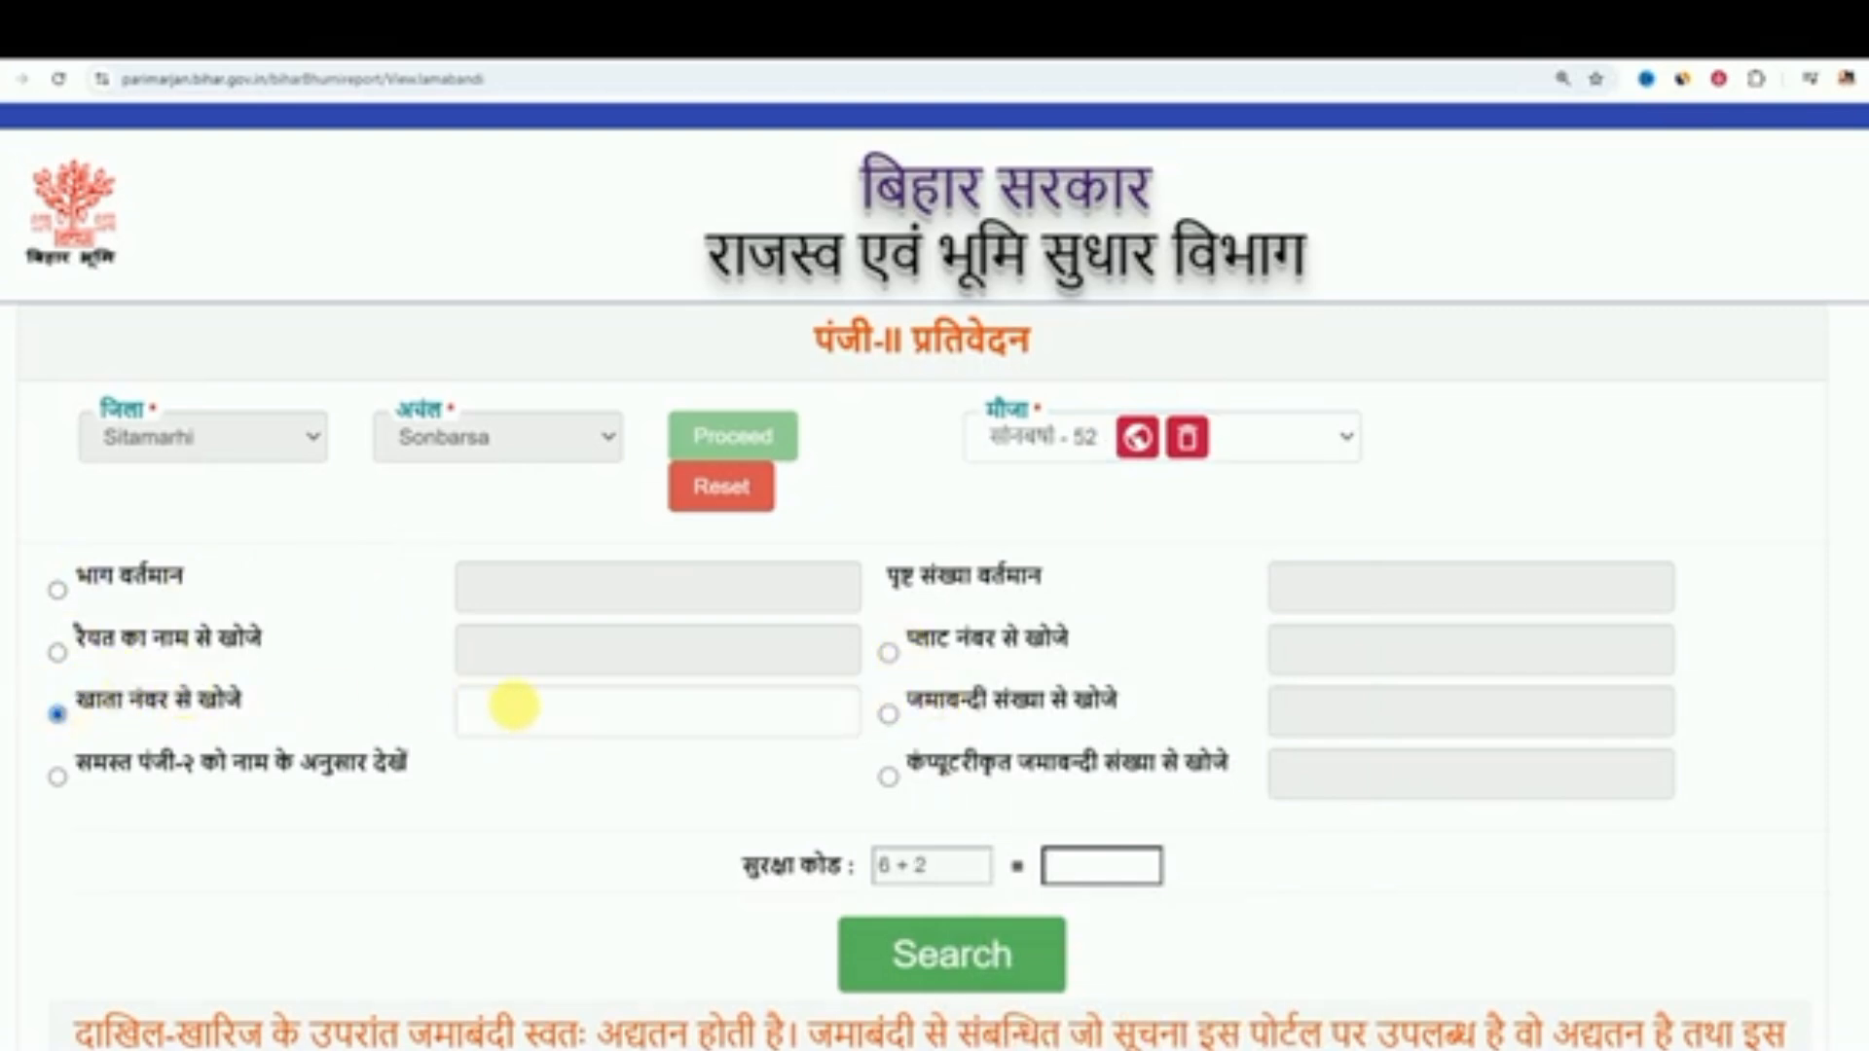
left_click(513, 705)
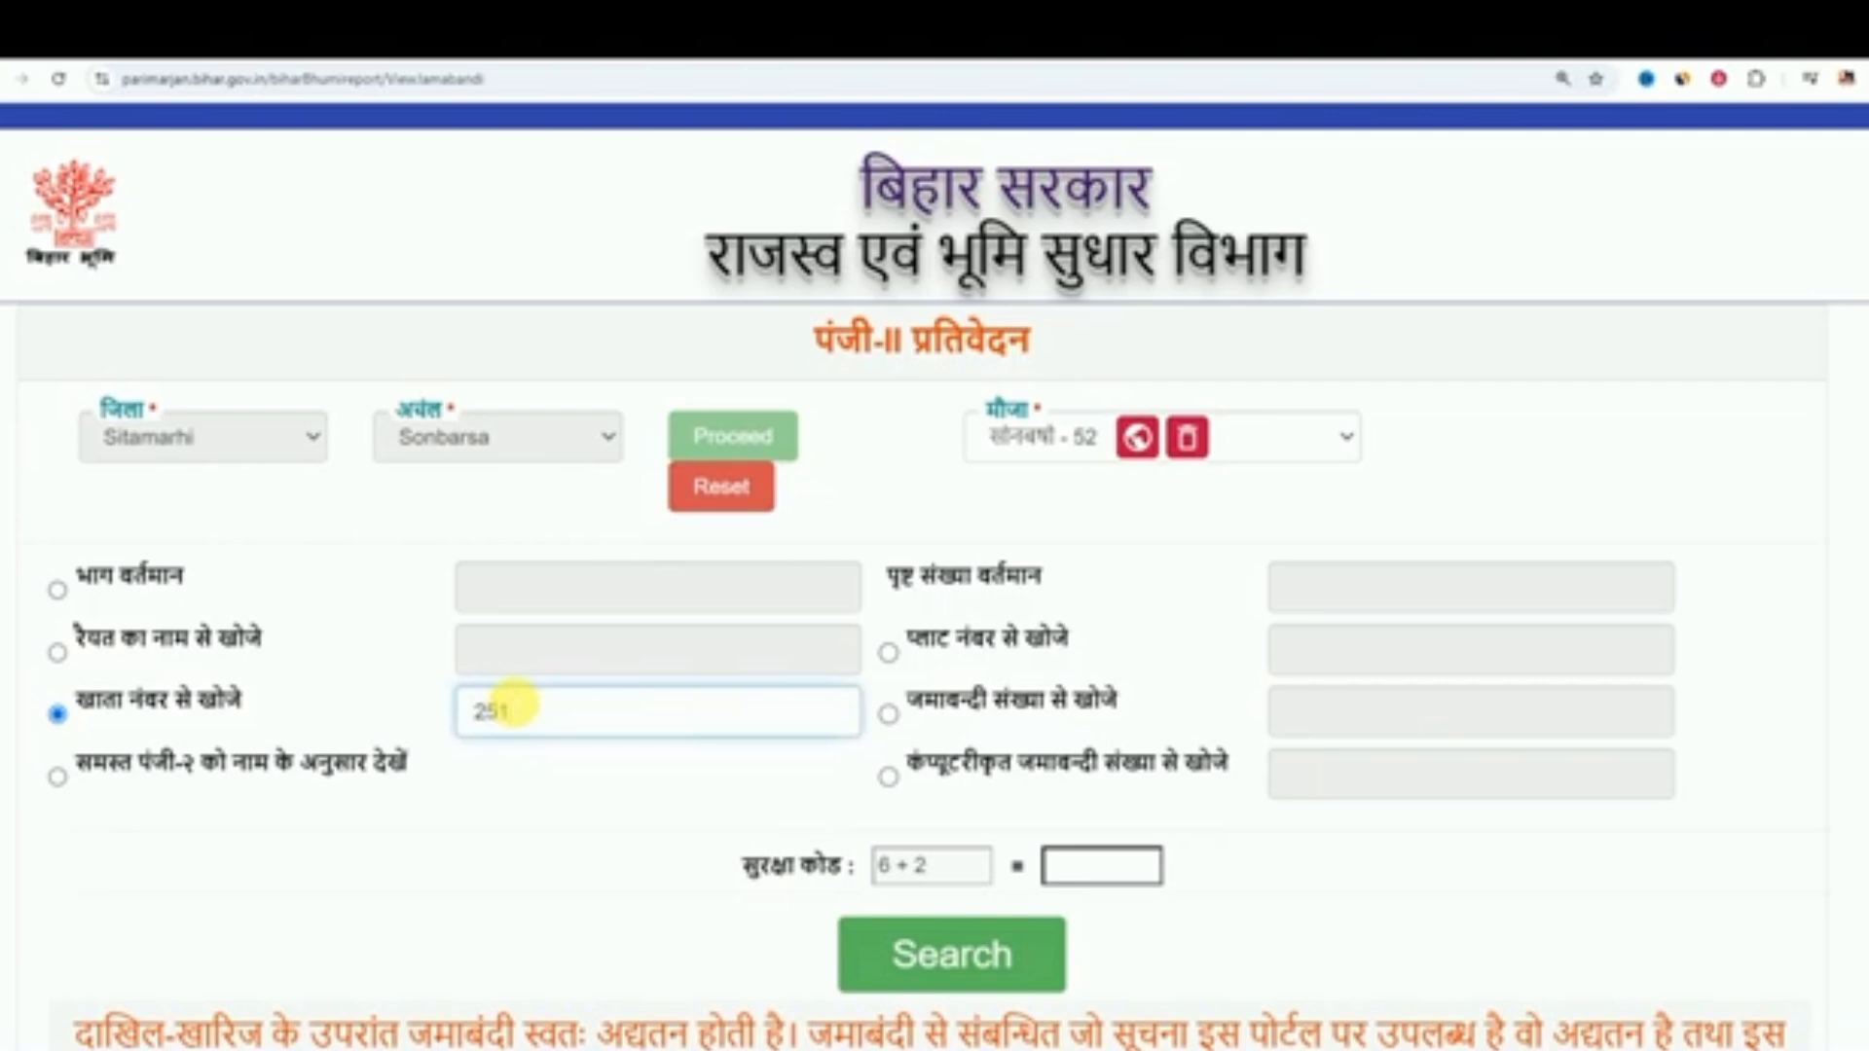
left_click(988, 959)
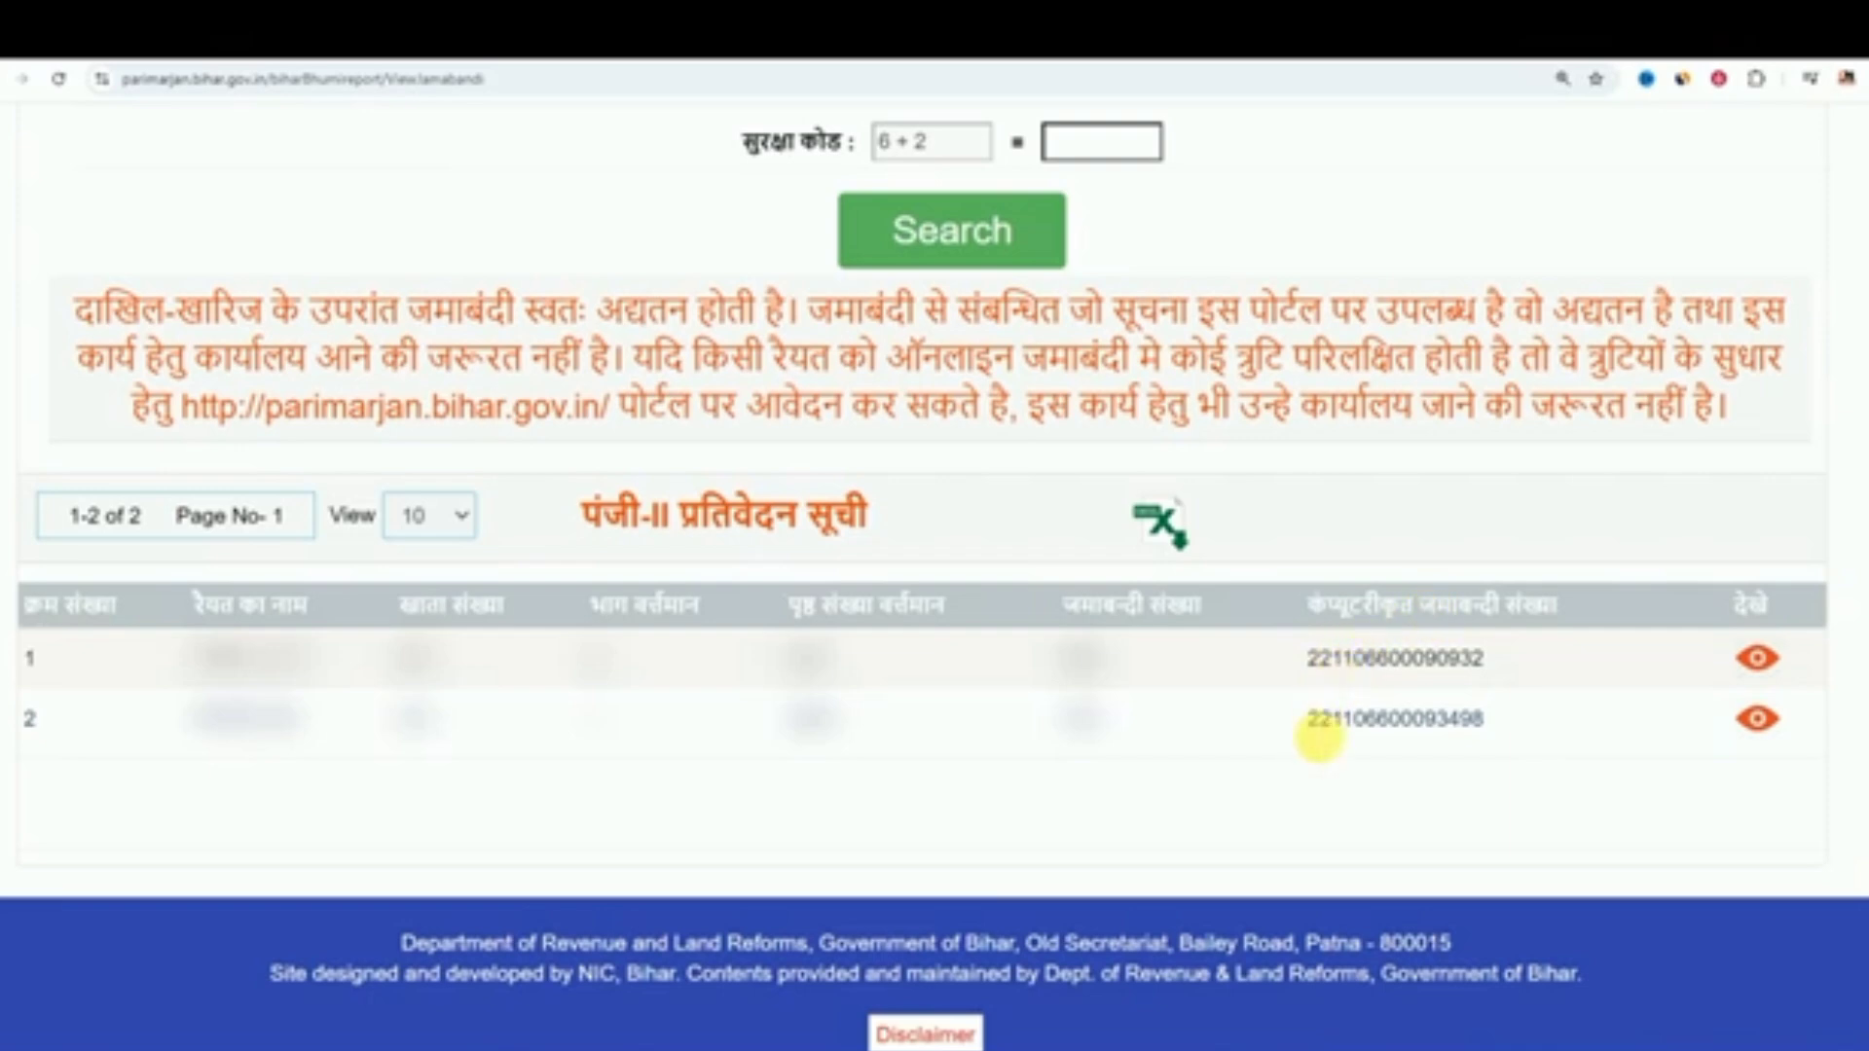
Step: Copy the second record's computerised jamabandi number and add its land details to the crop assistance application
double_click(1348, 720)
right_click(1343, 728)
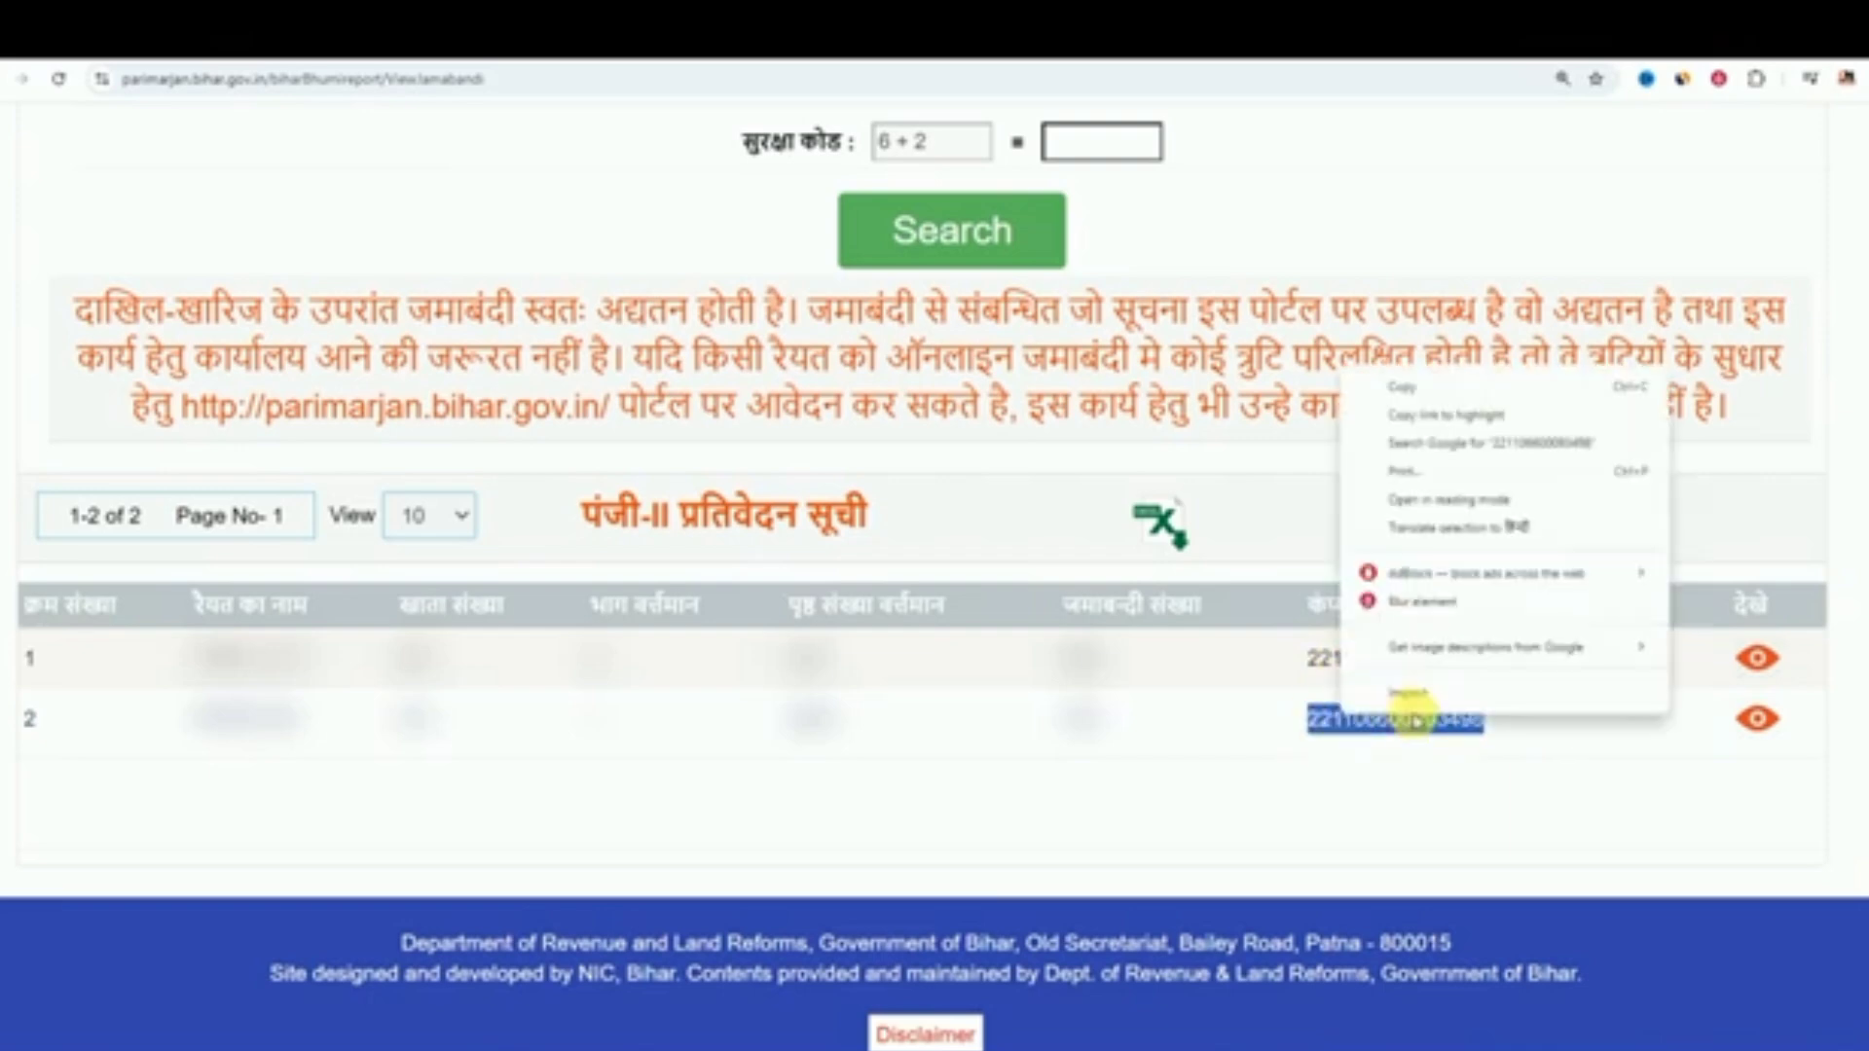
left_click(1416, 390)
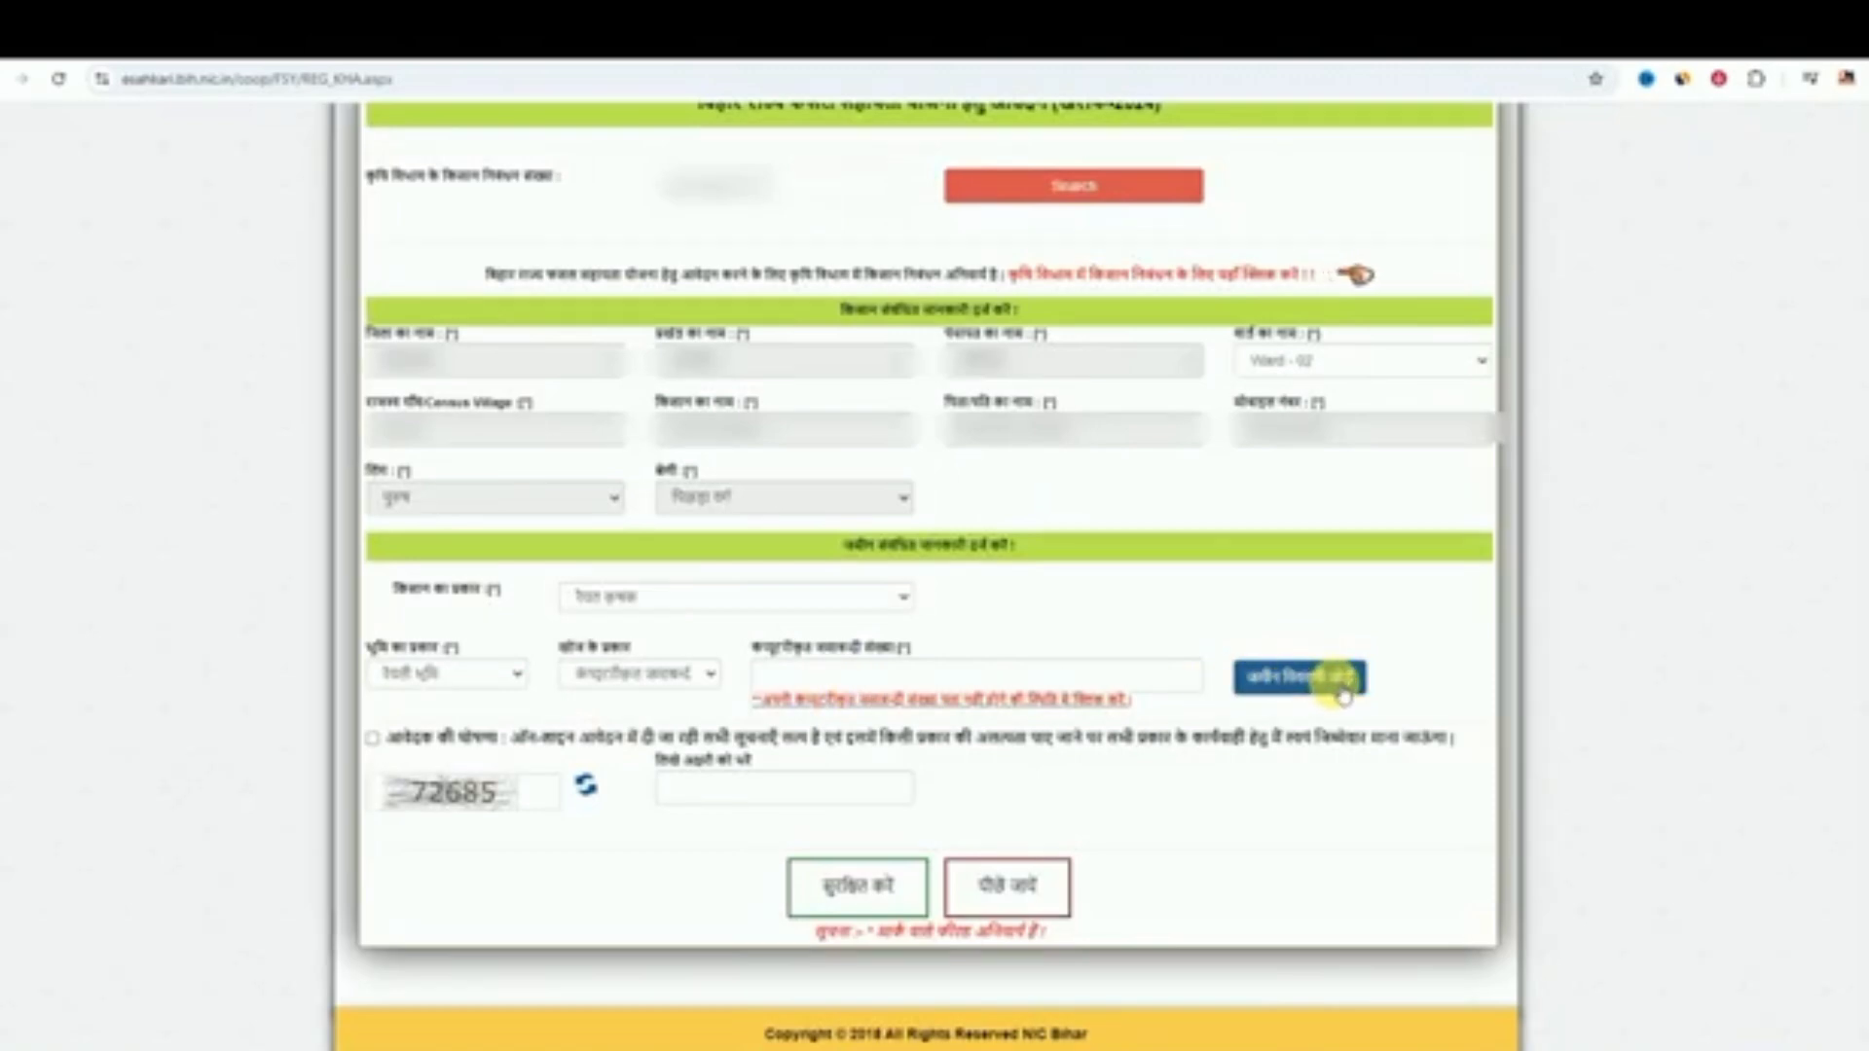
left_click(1299, 676)
Step: Enter sown areas of 15 decimals of paddy (धान) and 5 decimals of maize (मक्का) for the first plot
scroll(701, 325, "down", 5)
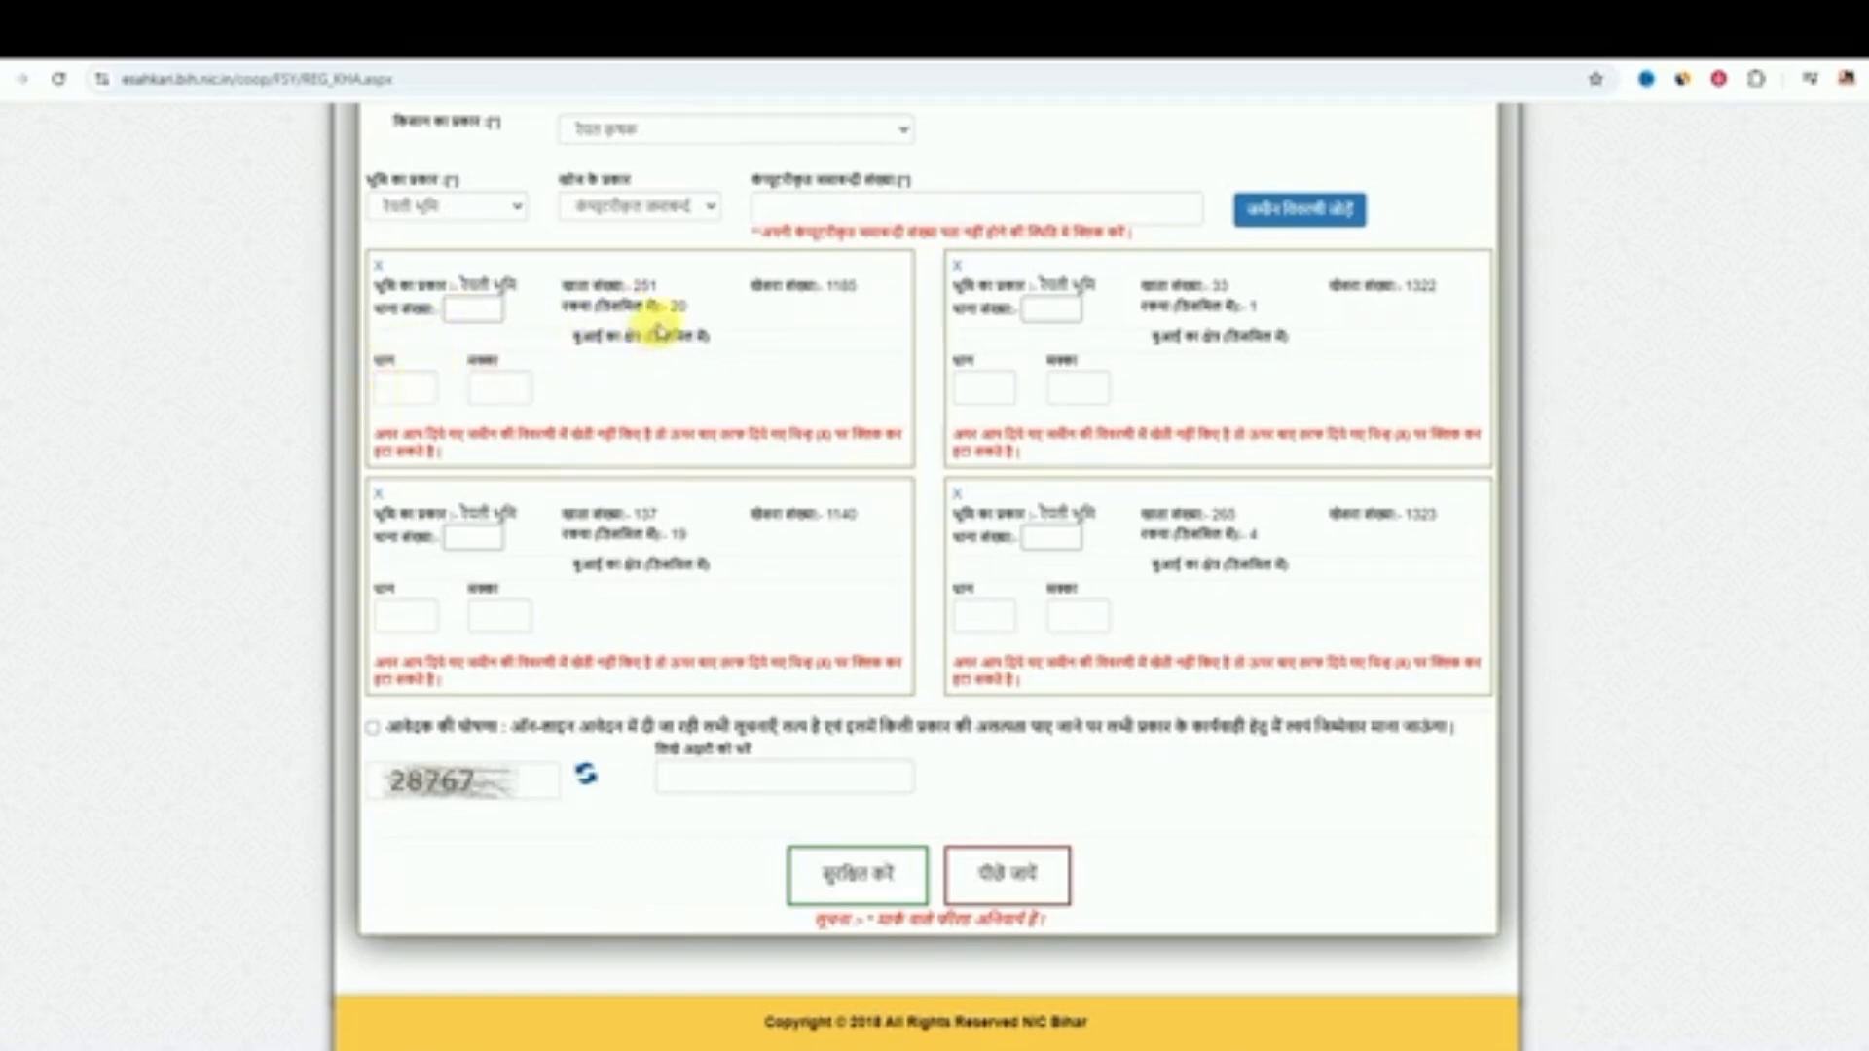
left_click(406, 397)
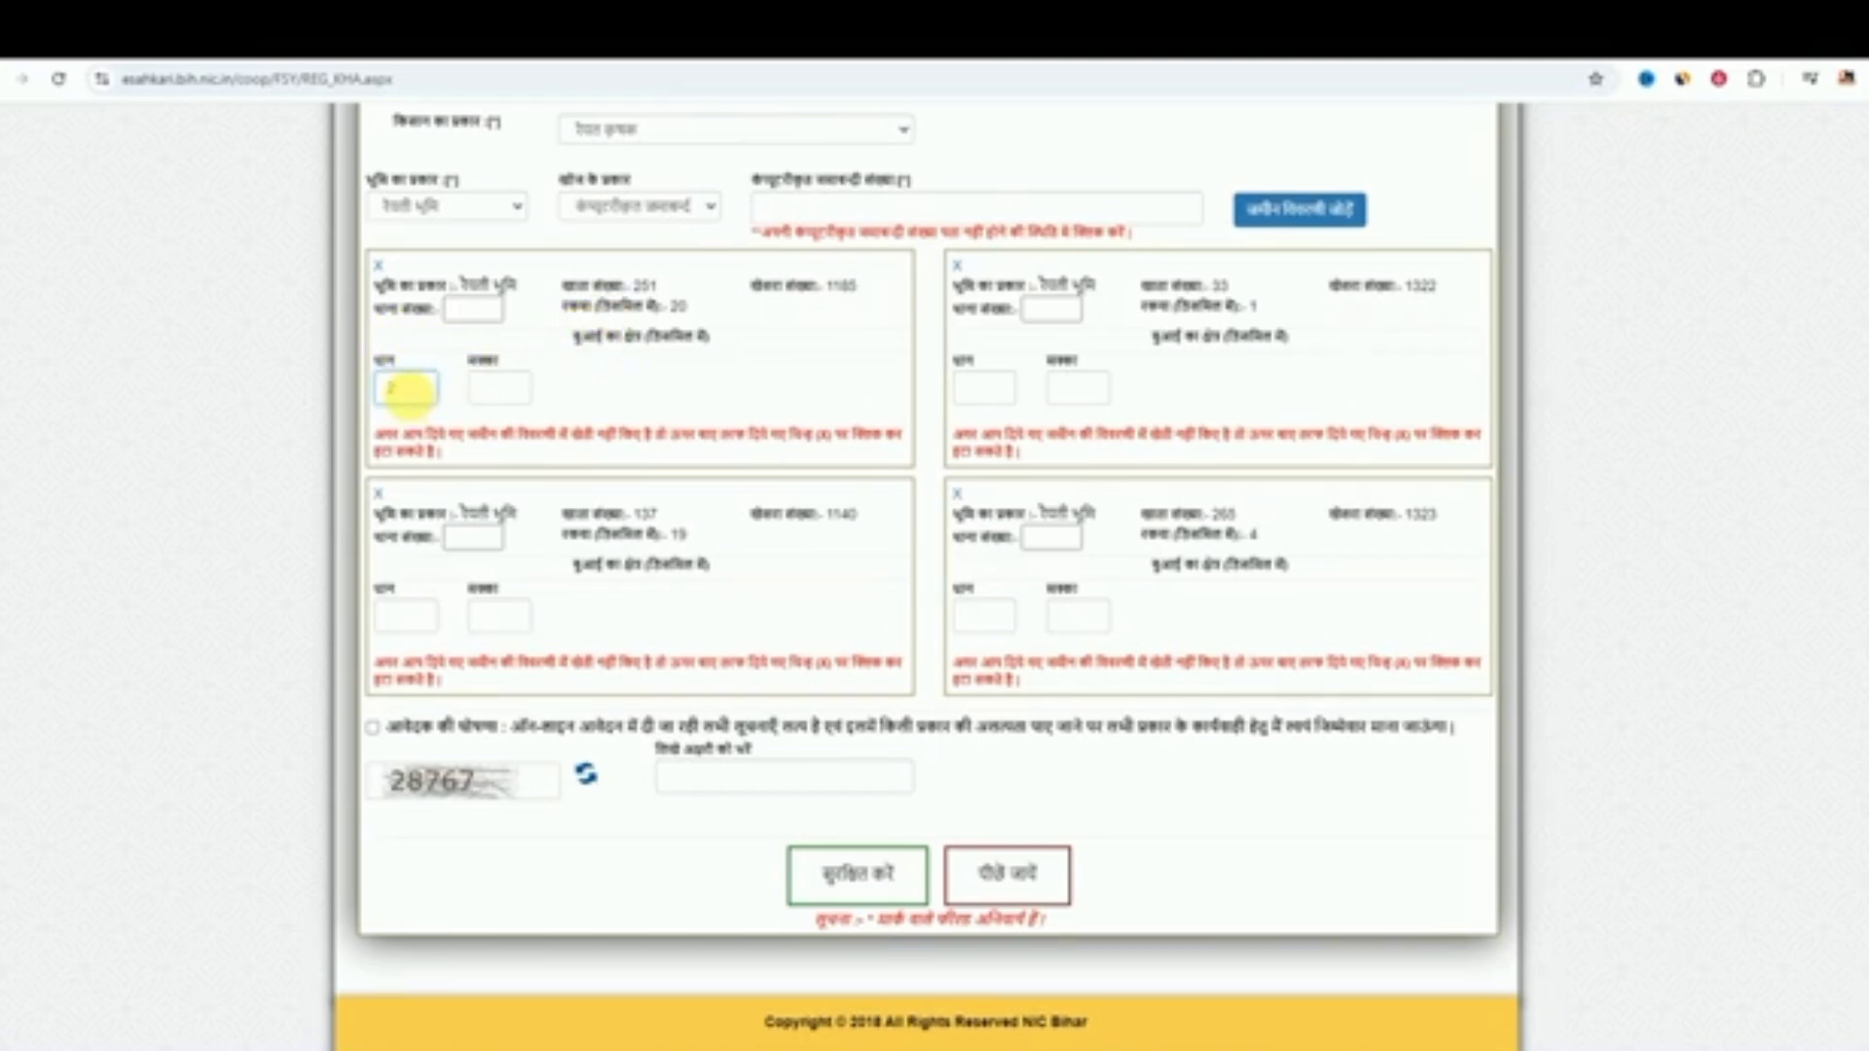
left_click(499, 391)
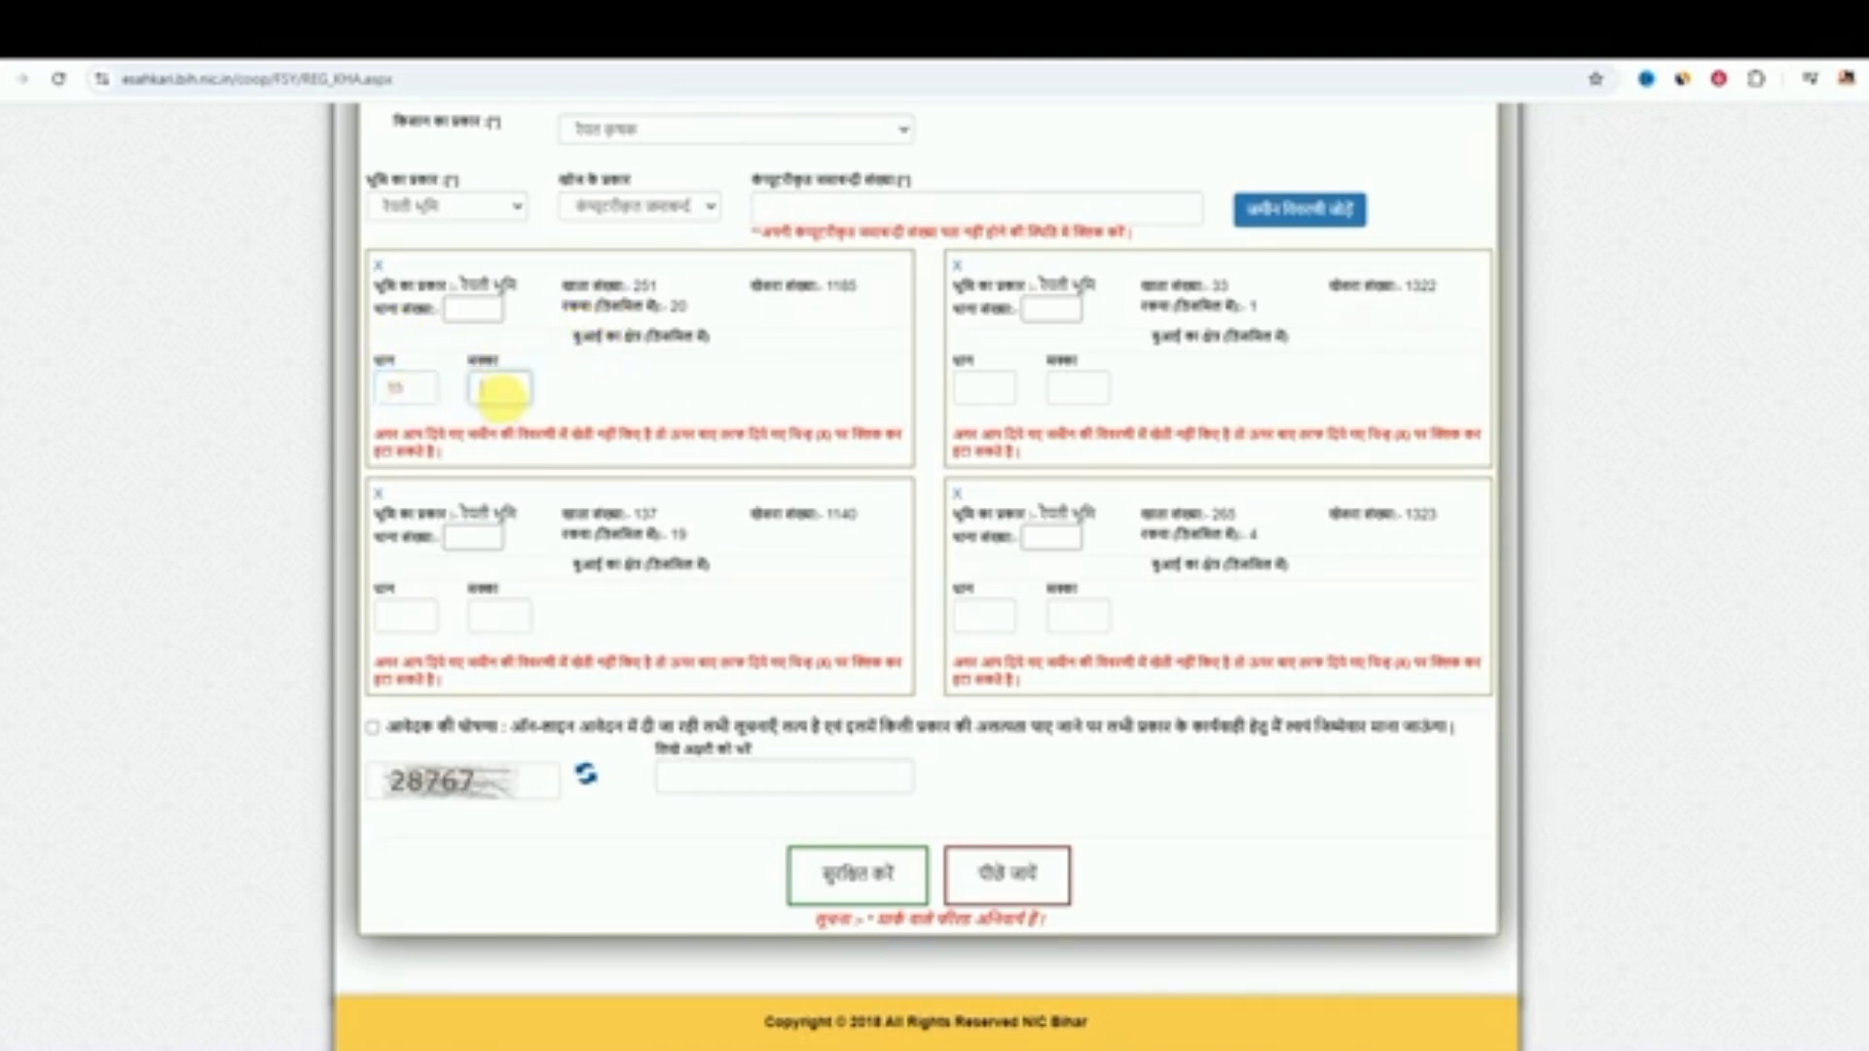
type("5")
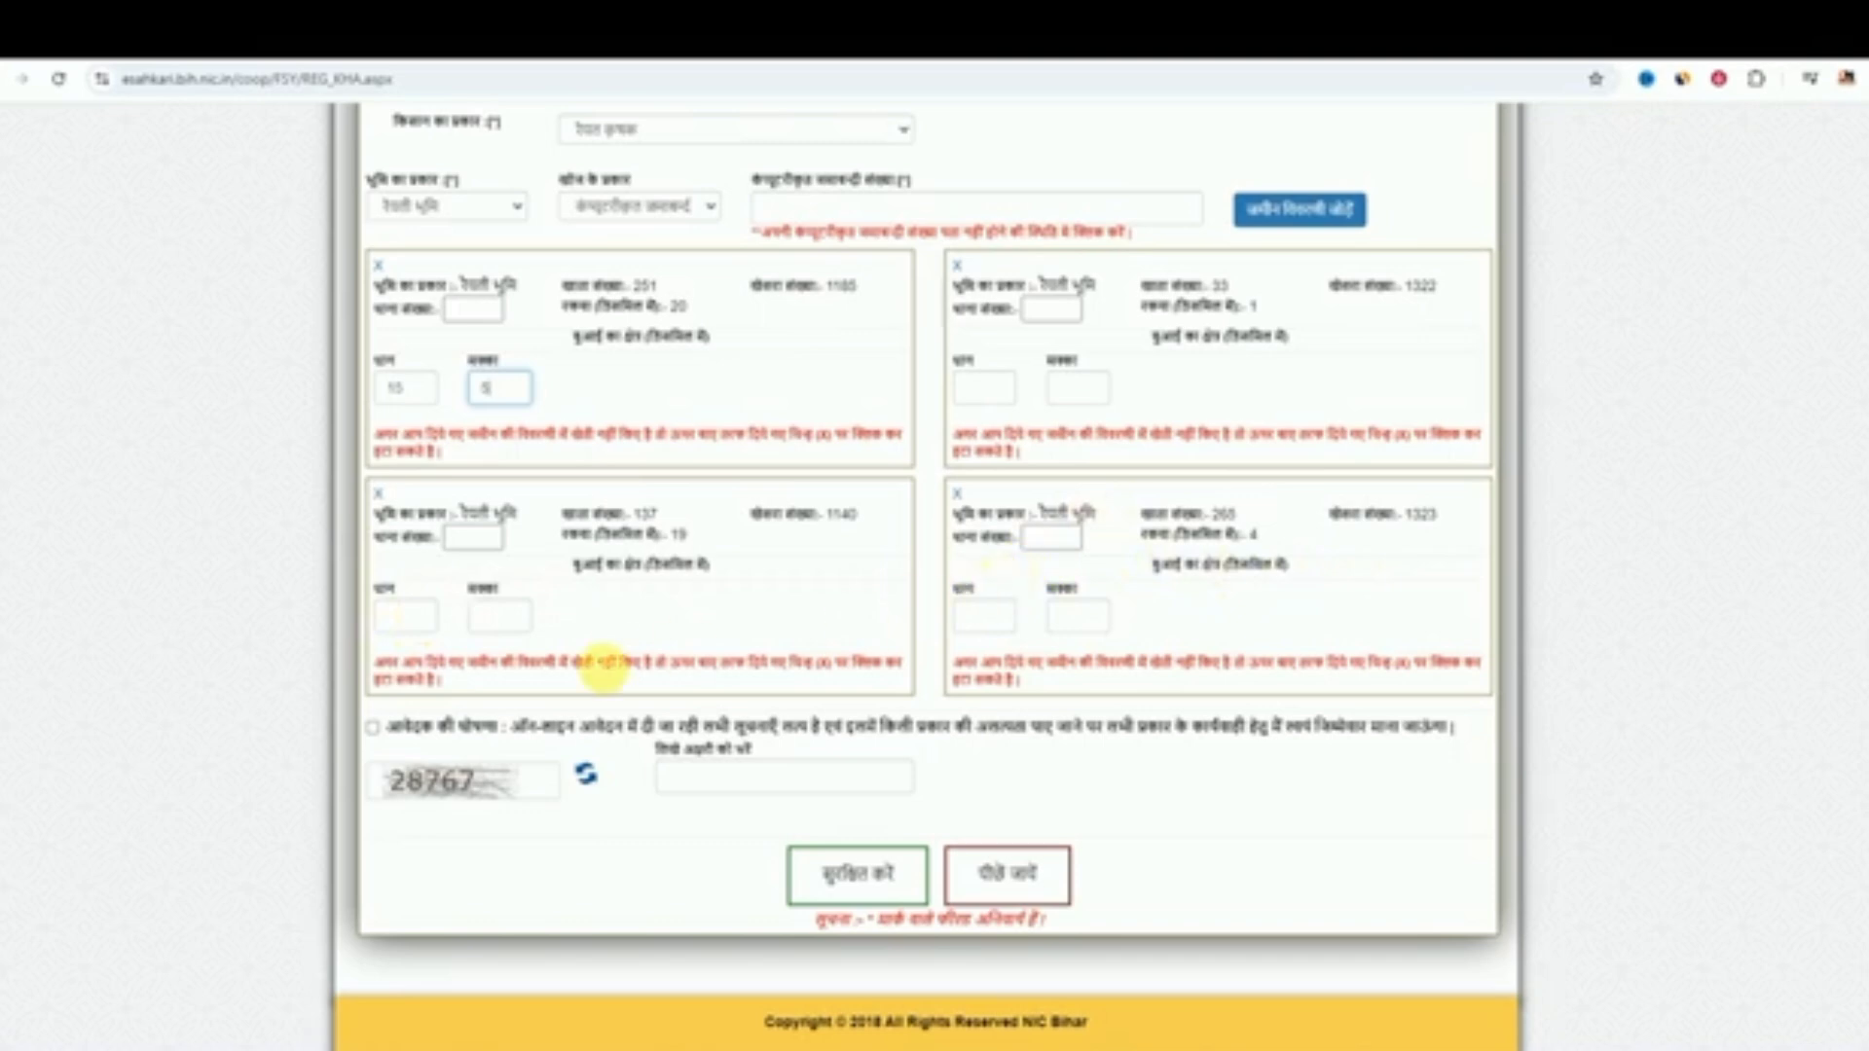
Step: Accept the applicant's declaration, fill in the captcha and save the application
left_click(373, 730)
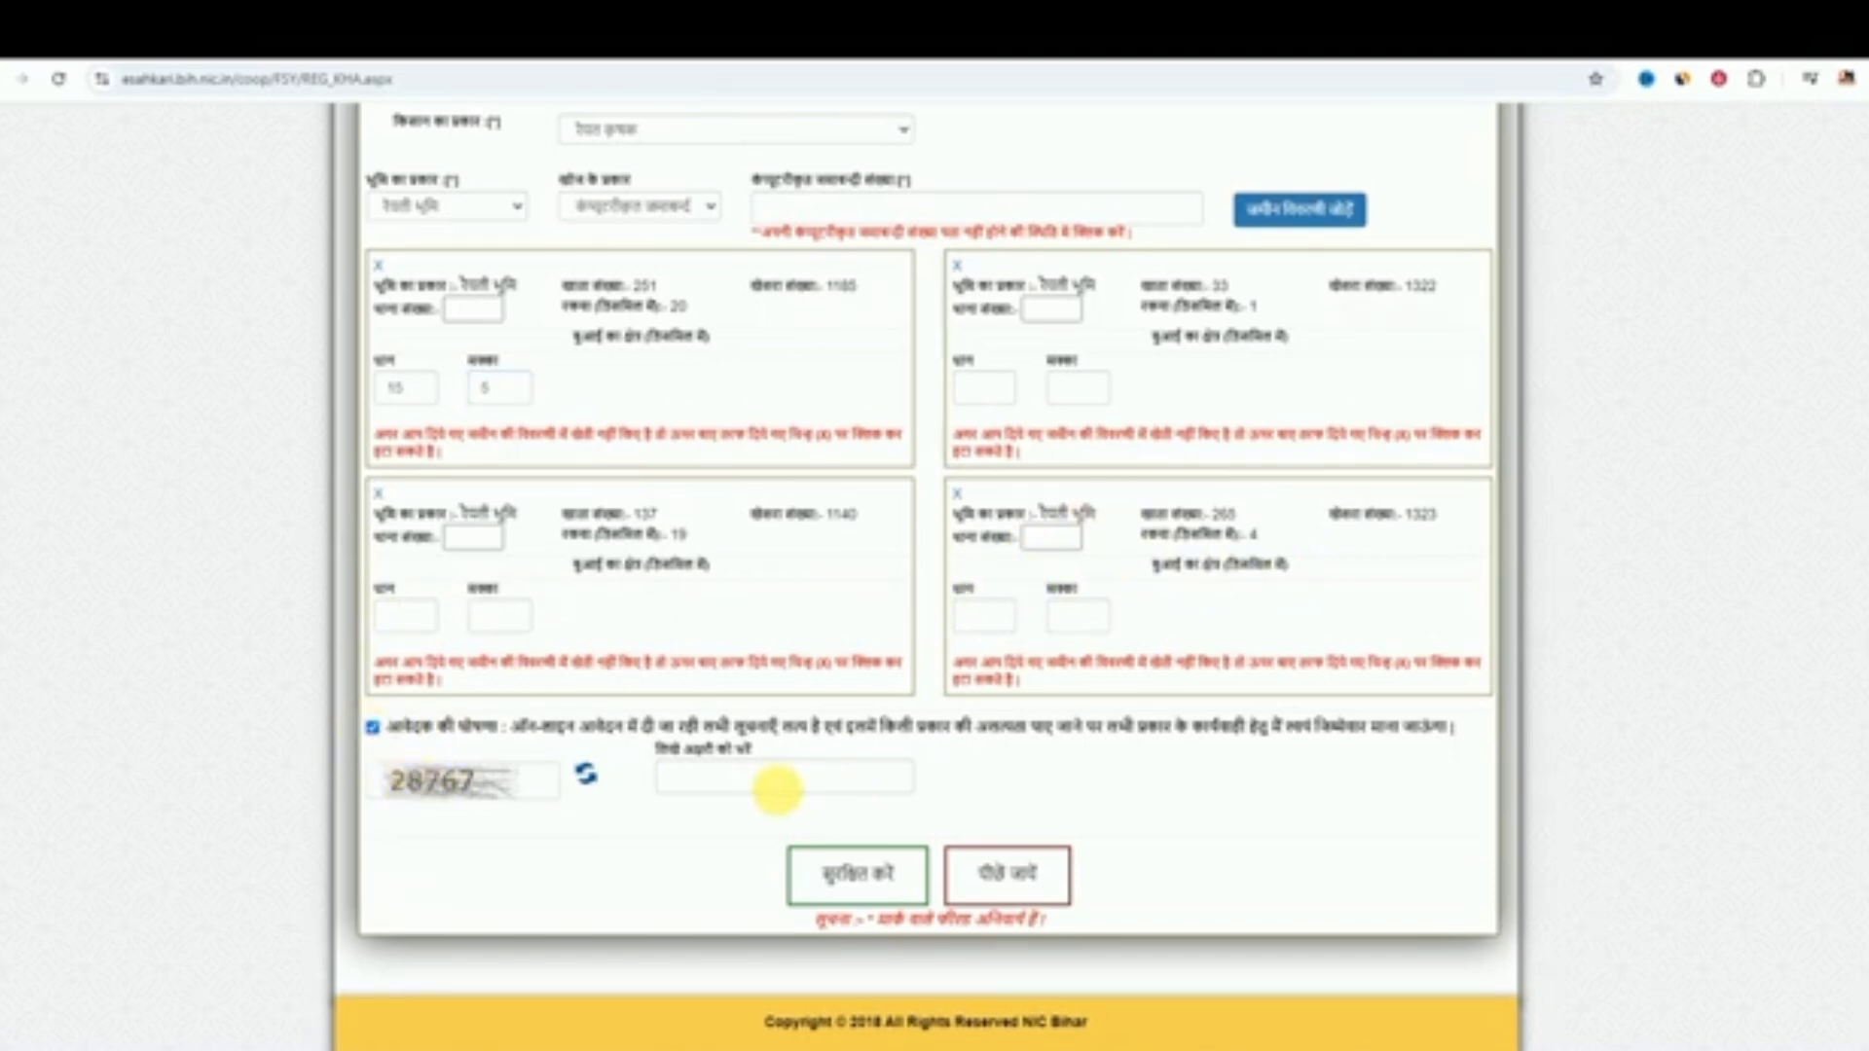
left_click(879, 891)
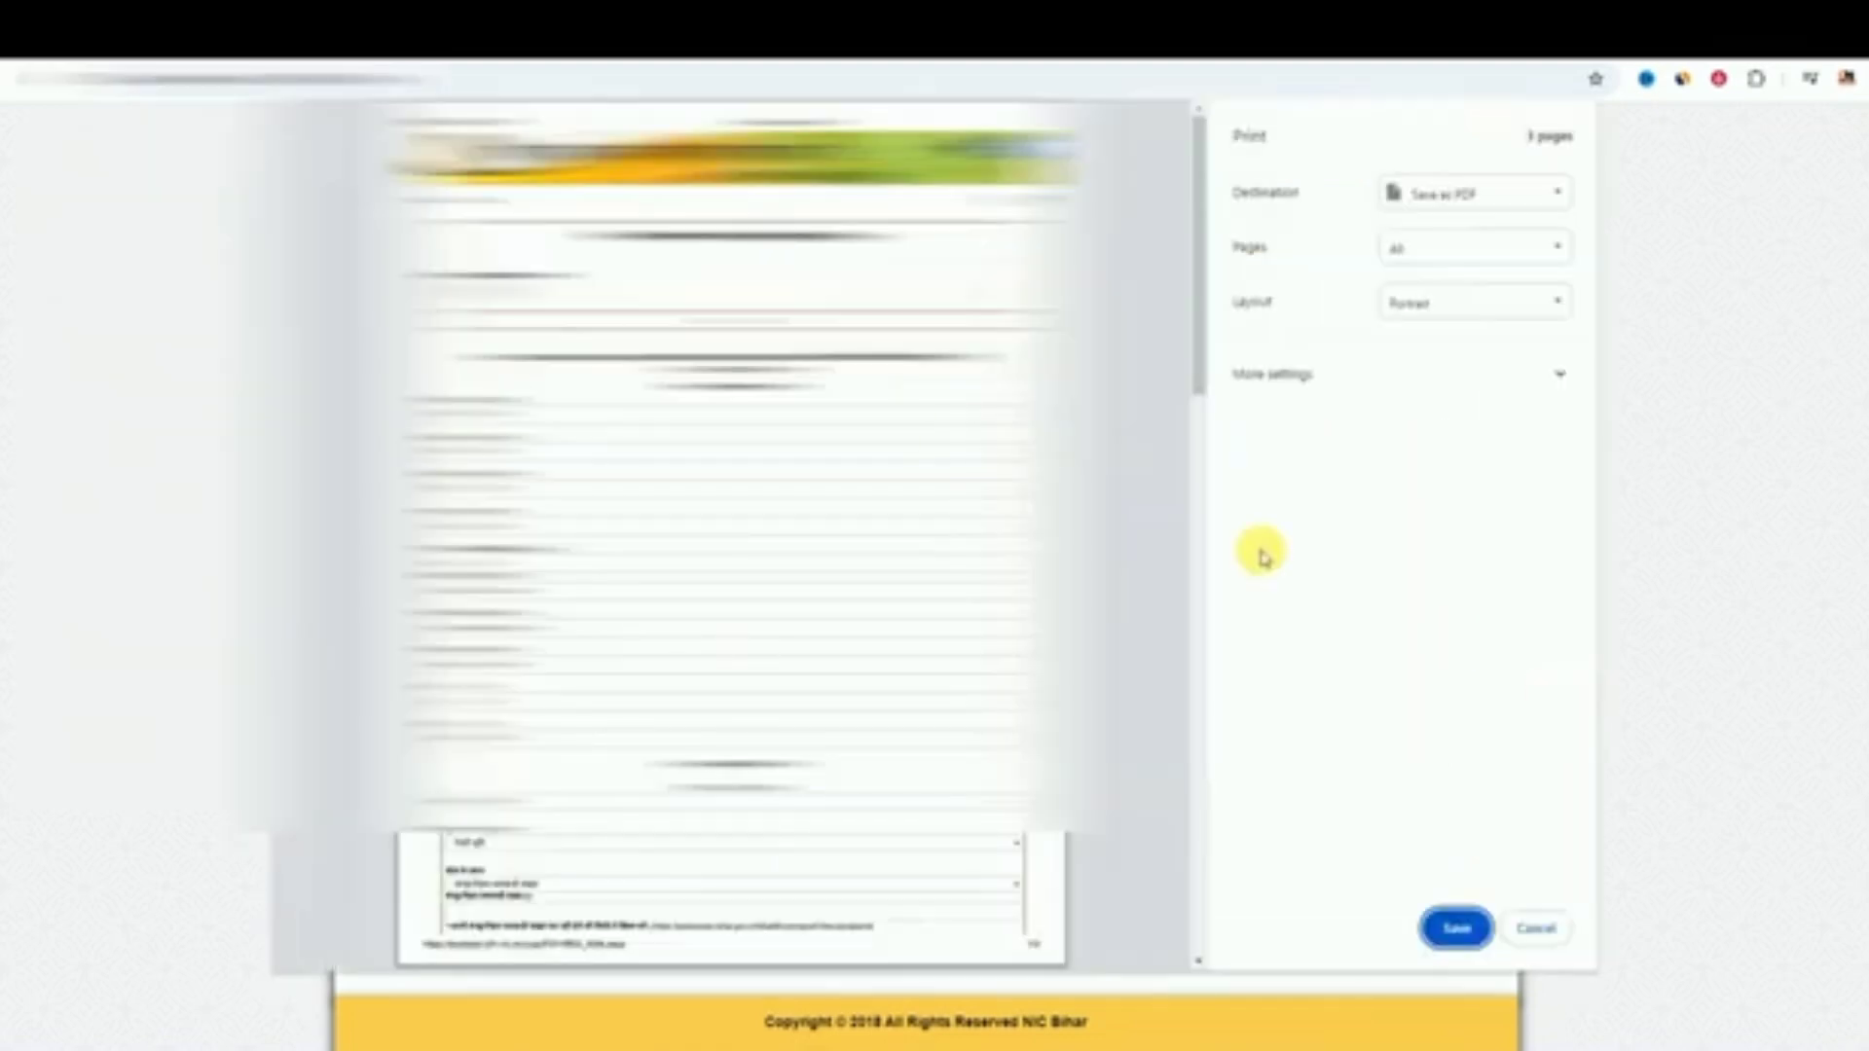